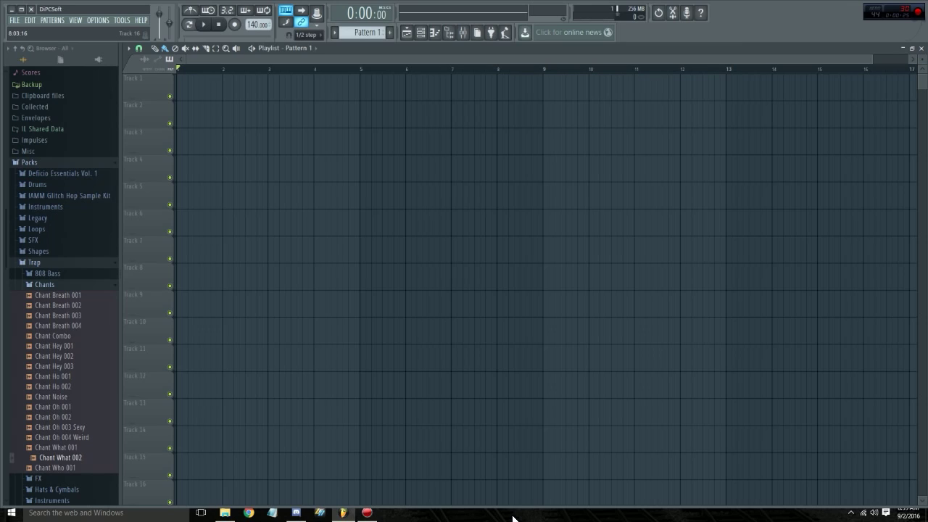
Step: Replace the Sampler channel in the channel rack with Sytrus and move its plugin window clear of the channel name
click(423, 33)
right_click(267, 207)
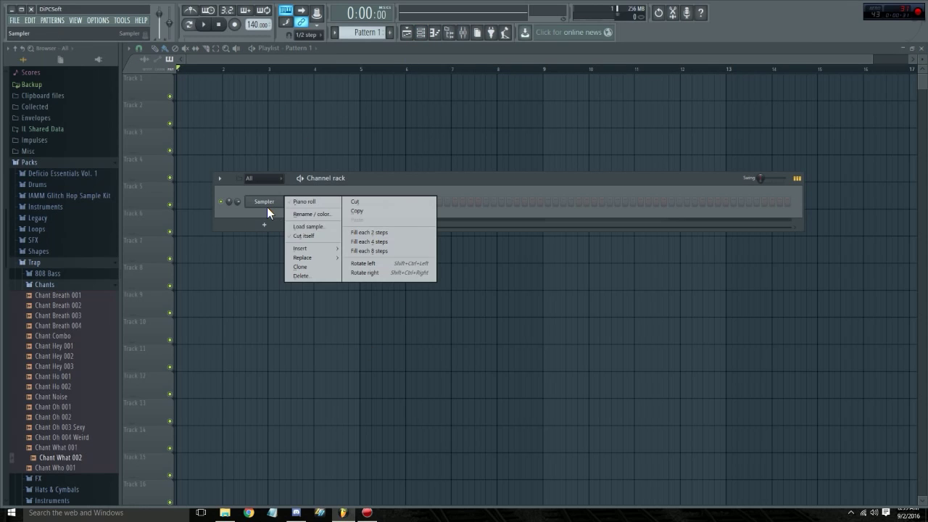
mouse_move(323, 257)
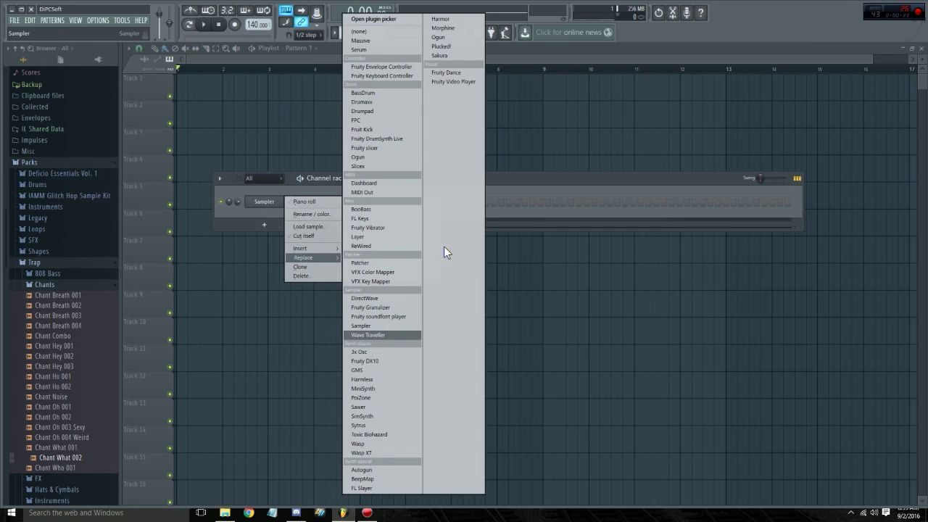
click(367, 424)
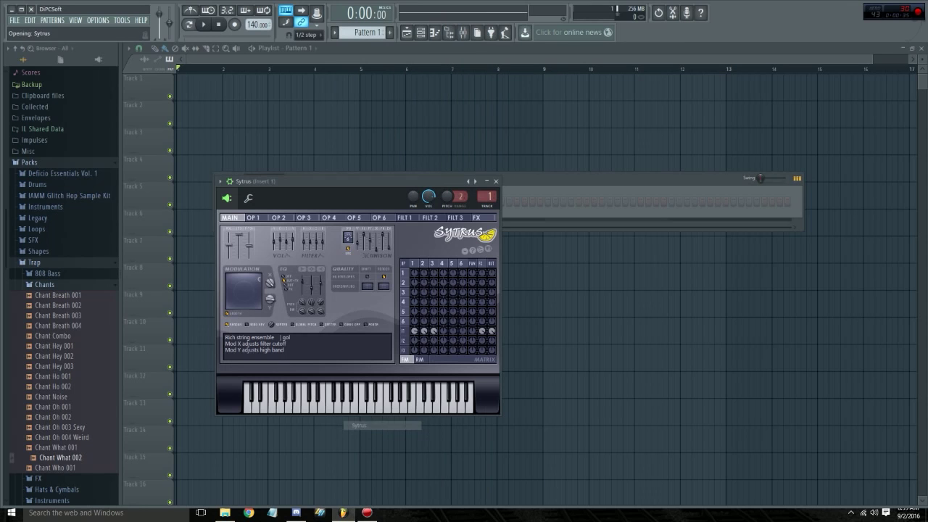
drag(356, 185, 474, 184)
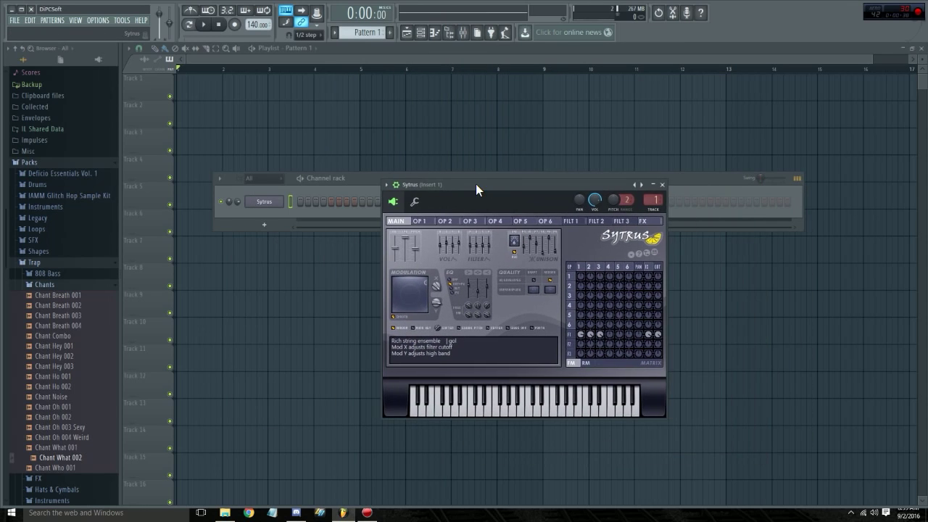
Step: Load the Default preset in Sytrus and audition a note
click(388, 185)
mouse_move(407, 211)
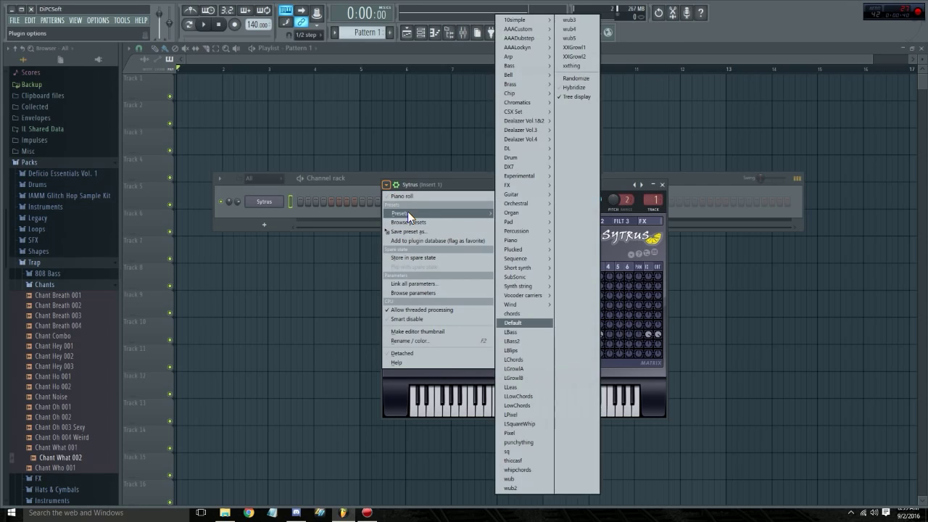
click(529, 324)
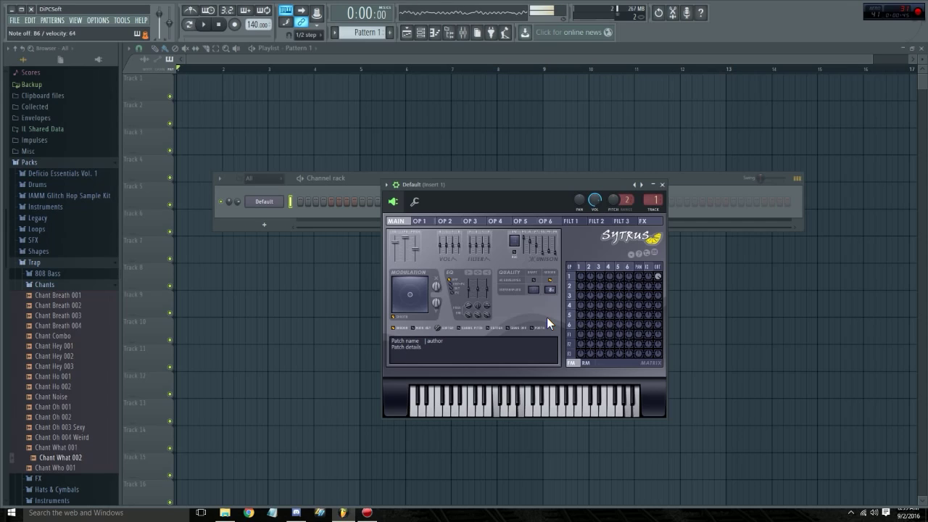
key(b)
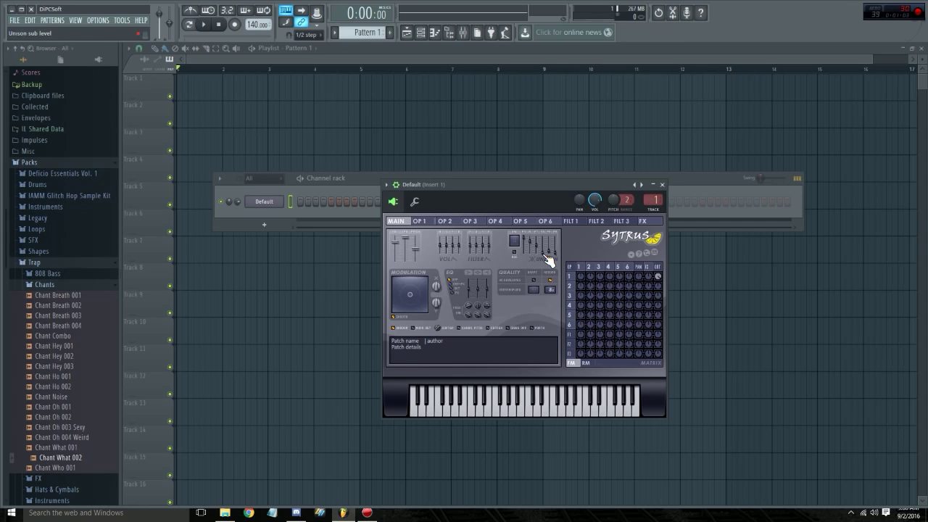
Step: Adjust the unison sub level and audition a low C2 note
drag(545, 254, 545, 254)
key(z)
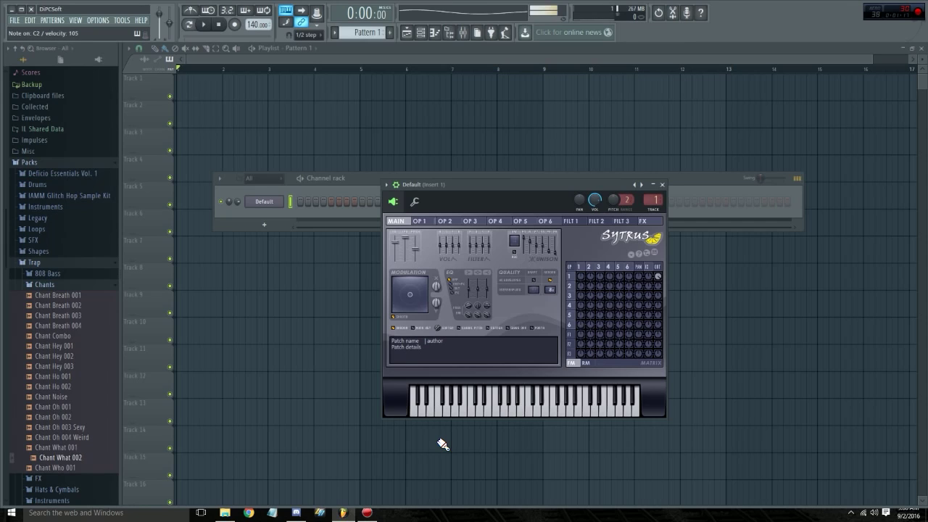
key(z)
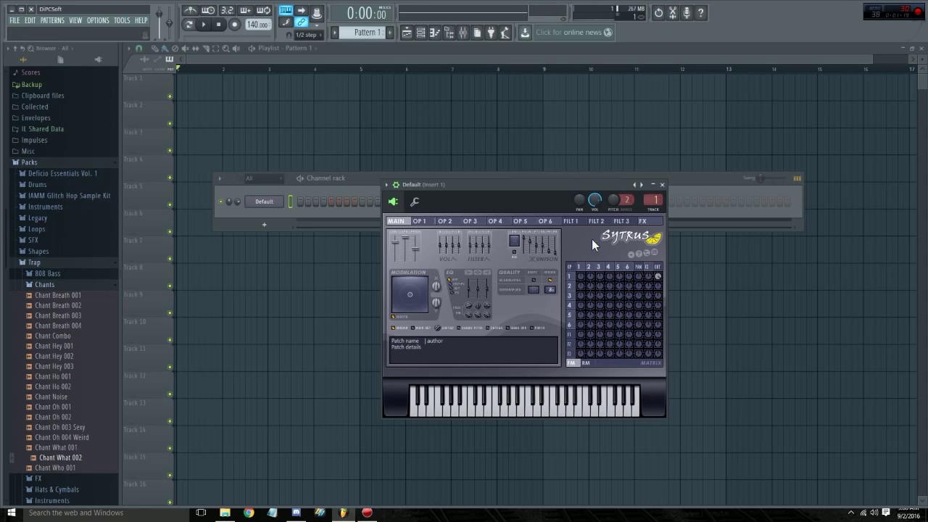
Step: Reshape OP 1's volume envelope with an instant attack, no release point and a steeper decay curve, and audition it
click(421, 221)
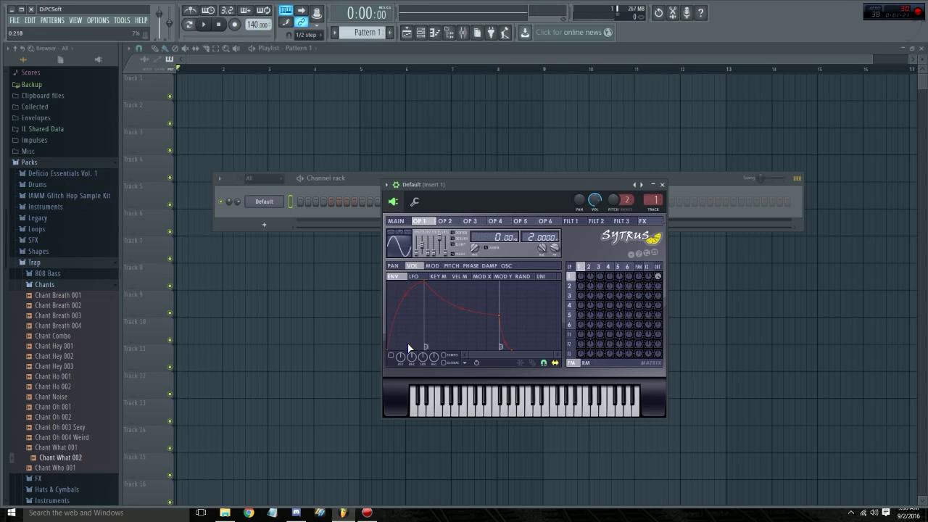
drag(429, 284, 387, 282)
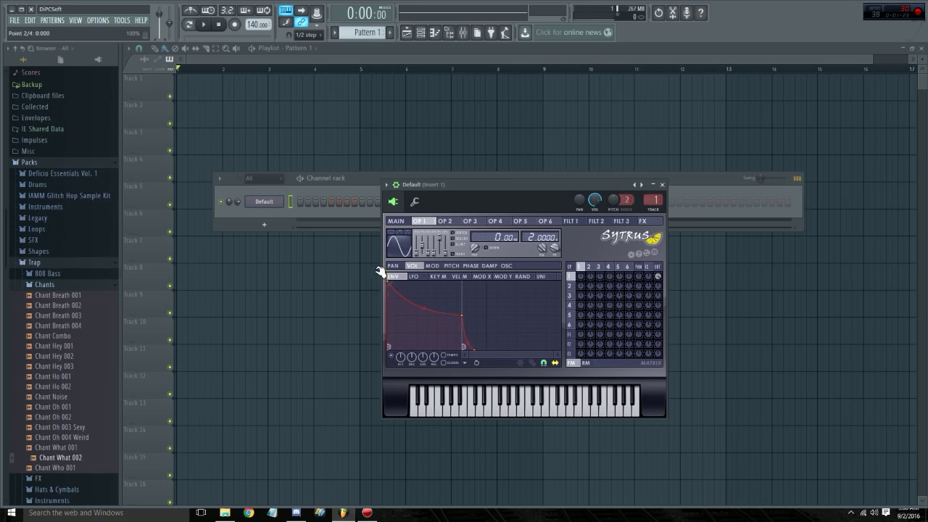
right_click(471, 350)
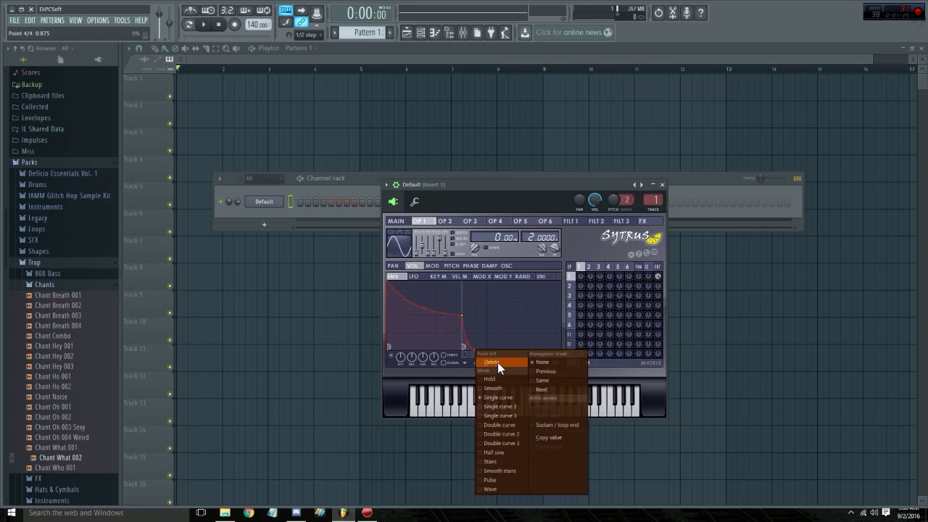
click(497, 362)
drag(427, 321, 423, 315)
key(z)
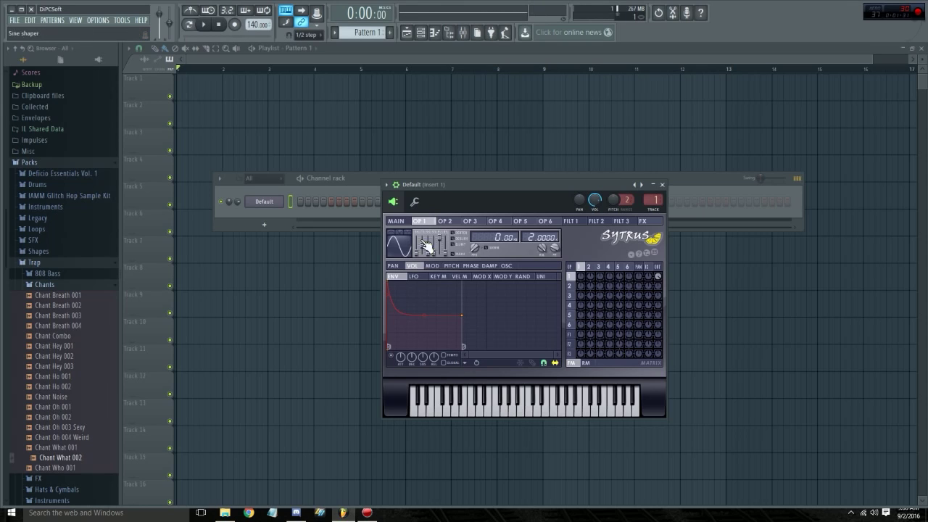
Step: Return to the main Sytrus page, rename the channel Sub and audition C2
click(397, 220)
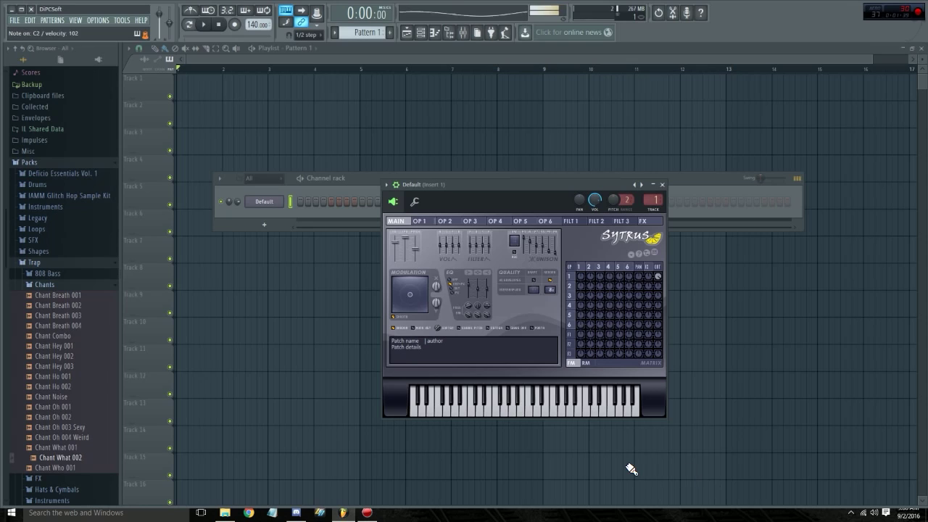
right_click(264, 201)
click(327, 217)
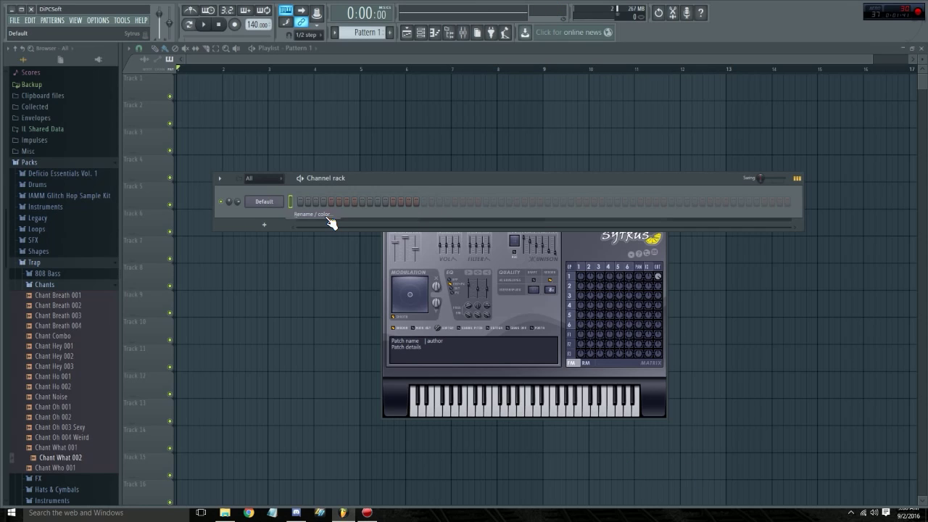
text(Sub)
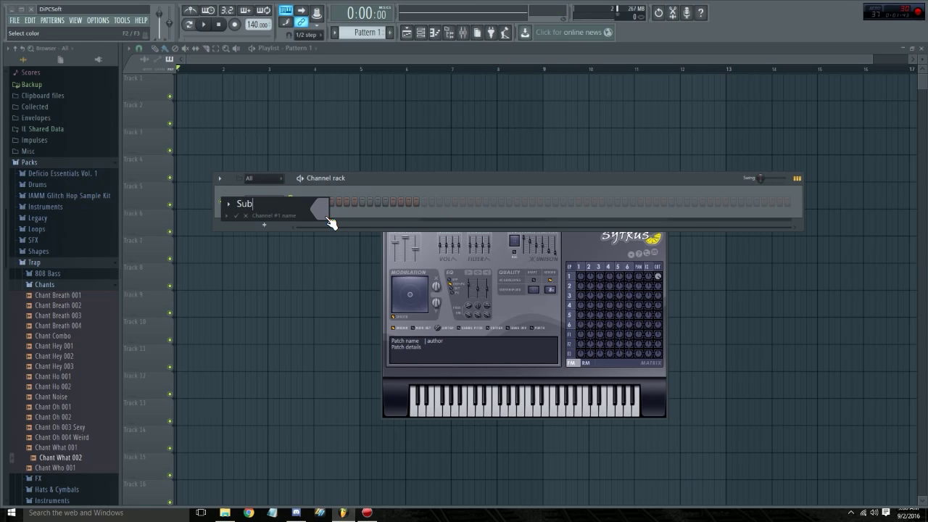
key(Return)
key(z)
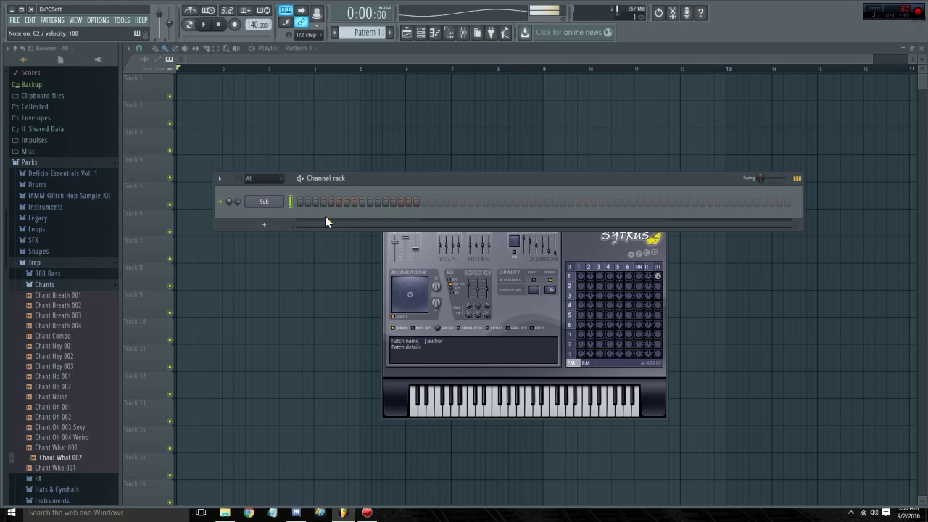
Step: Add a second Sytrus channel and load its Default preset
click(264, 224)
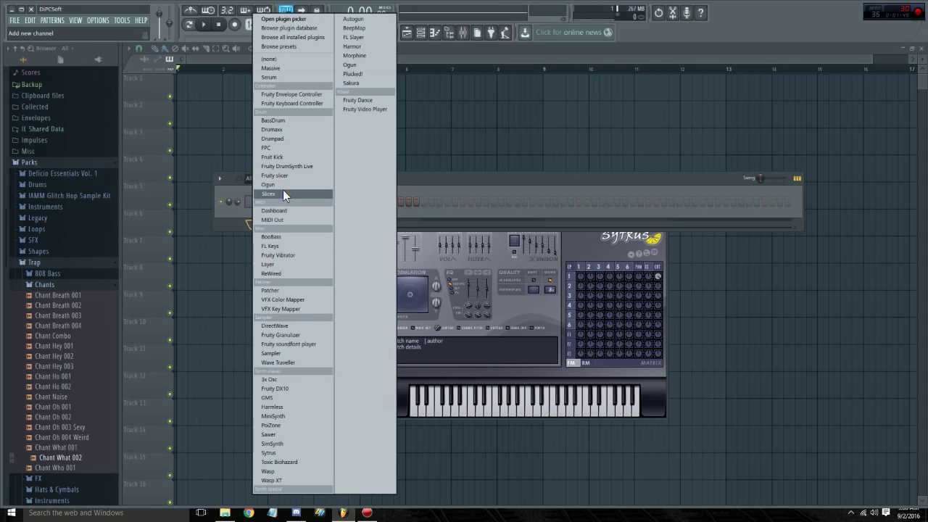
click(303, 452)
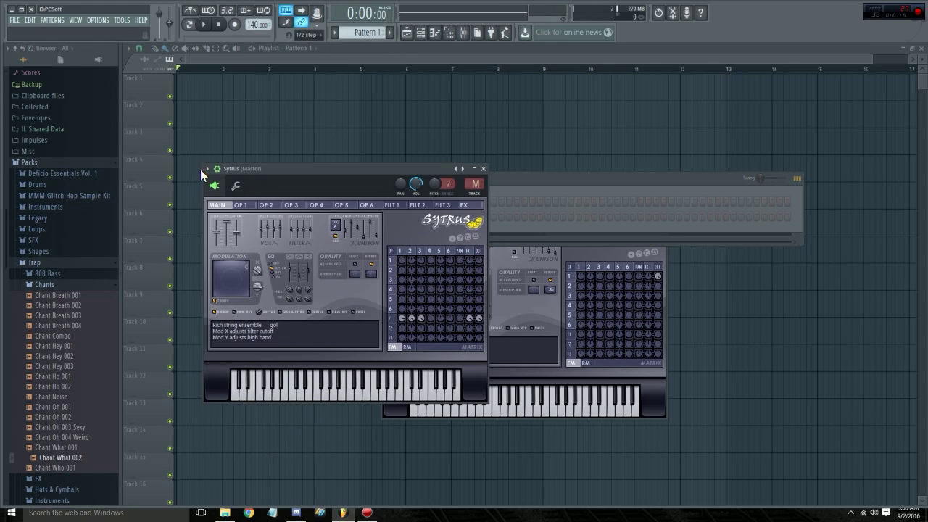
click(204, 168)
mouse_move(221, 198)
click(357, 323)
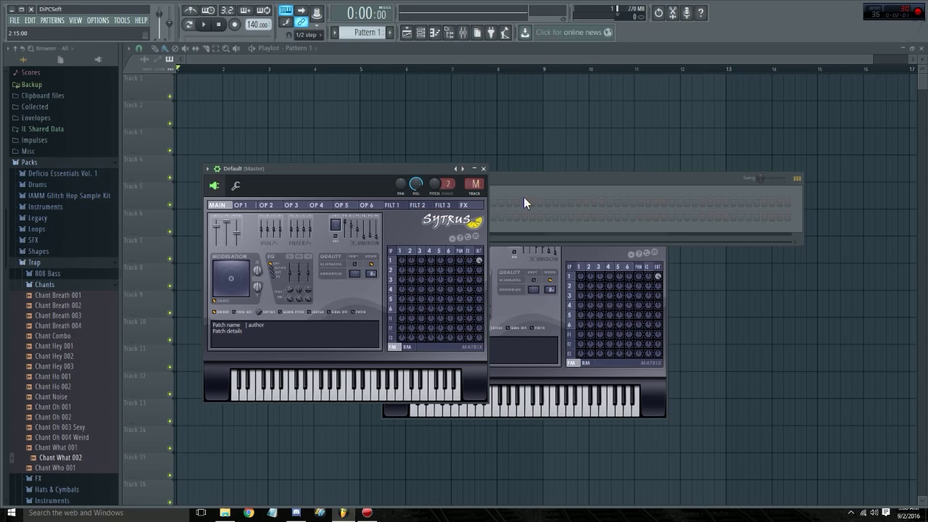
Step: Adjust OP 1's waveform shaping in the second Sytrus and return to its main page
click(249, 207)
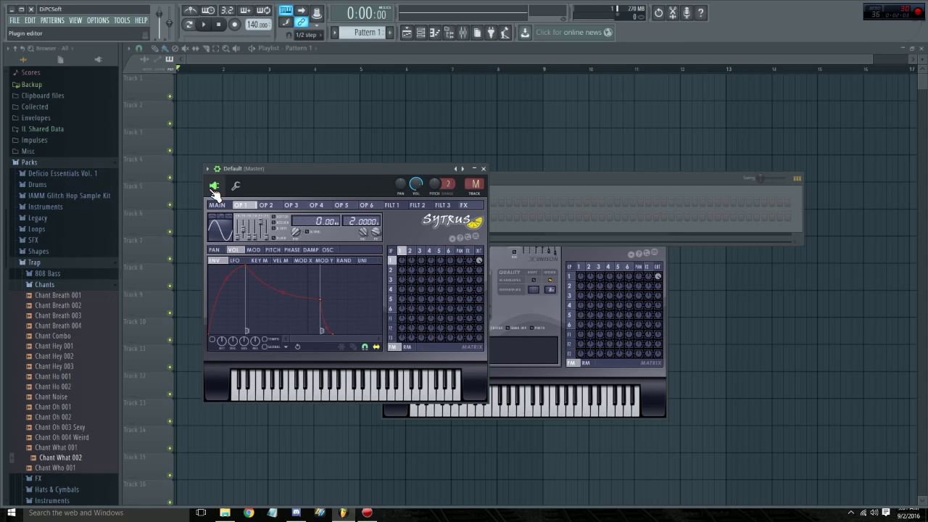
drag(246, 243, 246, 221)
click(217, 205)
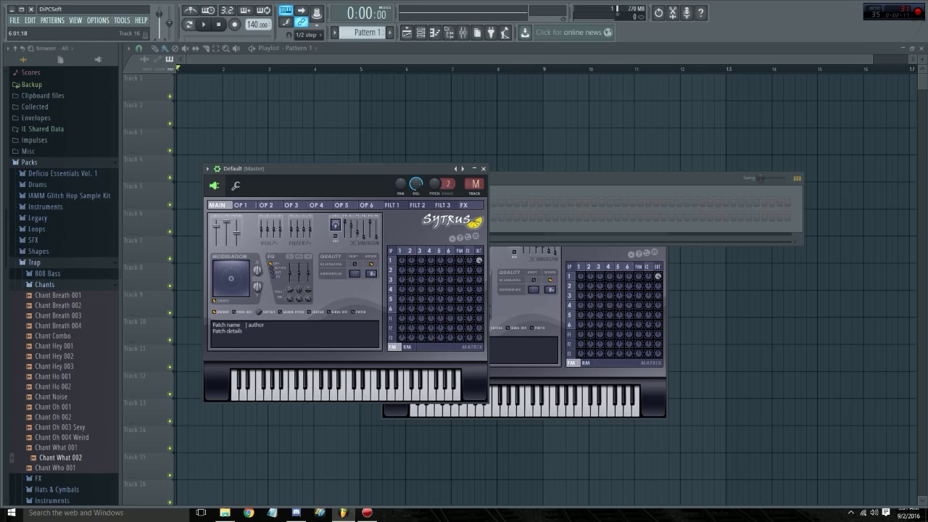
Step: Audition notes on the second Sytrus and adjust its unison settings
key(3)
key(3)
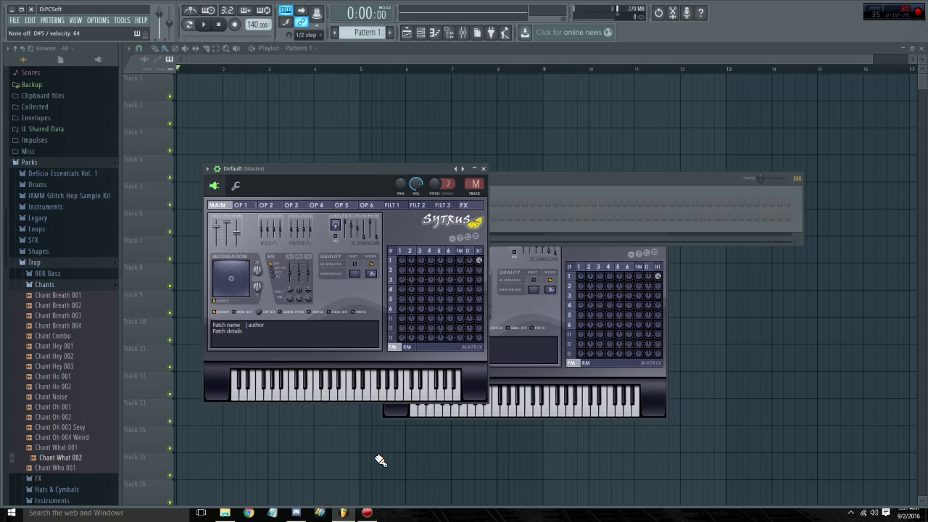
drag(360, 229, 359, 224)
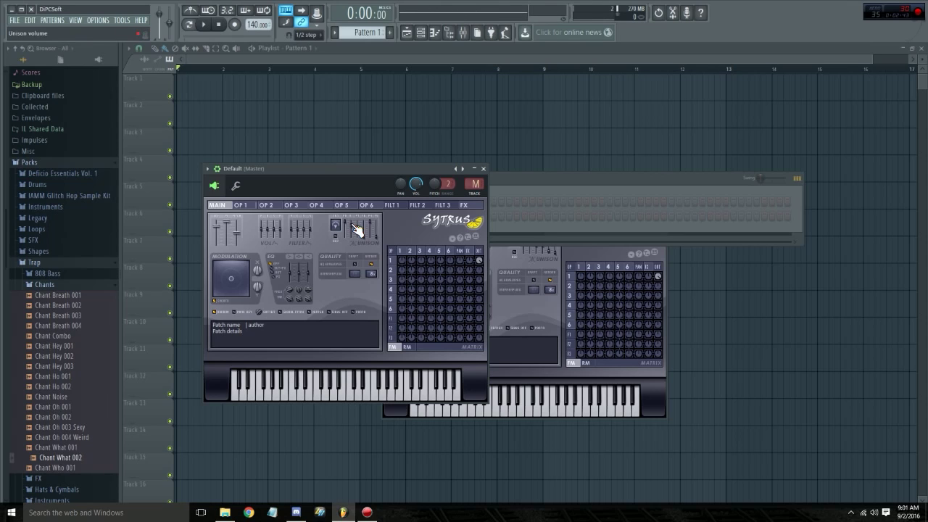
key(q)
Step: Rename the second Sytrus channel Chords
click(565, 228)
right_click(294, 210)
click(301, 228)
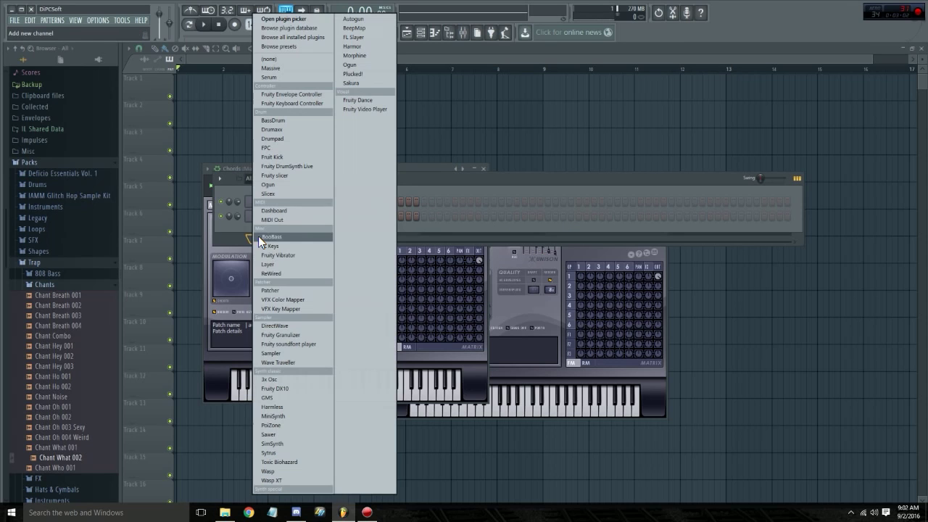
Step: Add a third Sytrus channel and load its Default preset
click(269, 452)
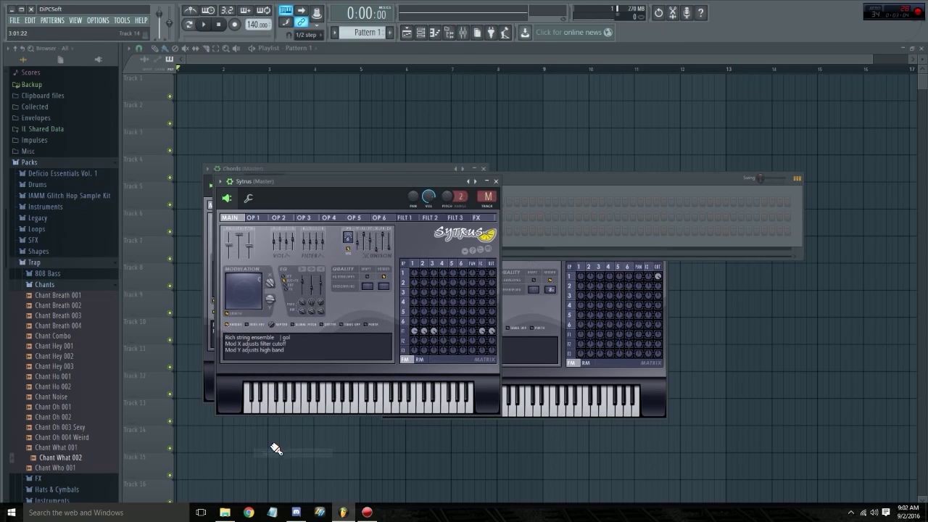
click(220, 181)
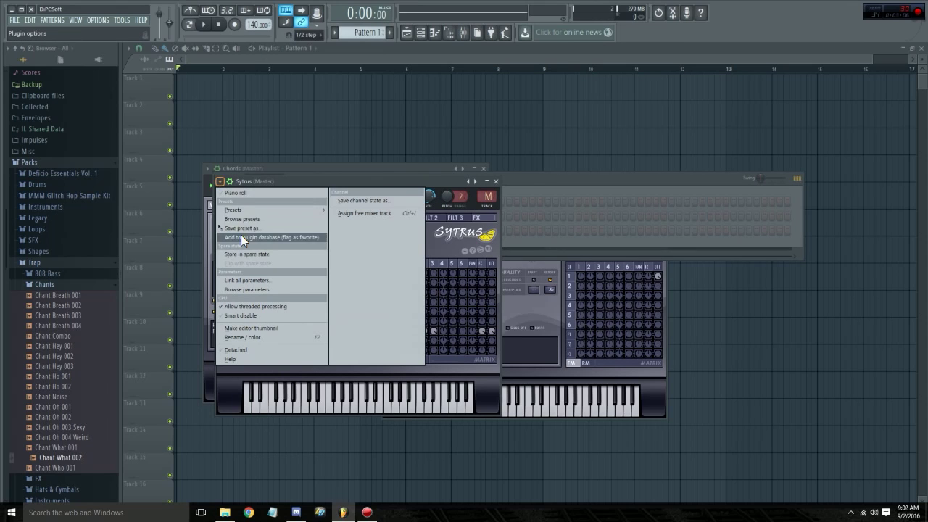
mouse_move(254, 209)
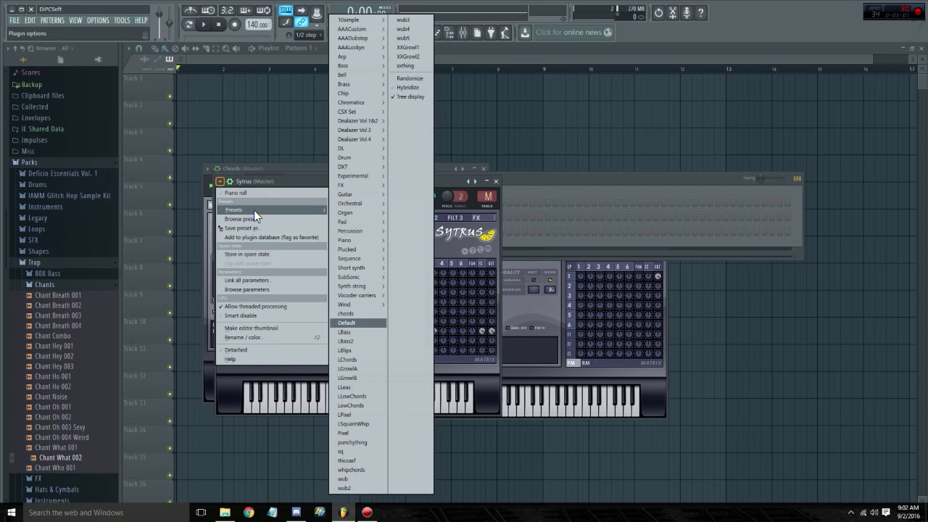
click(368, 324)
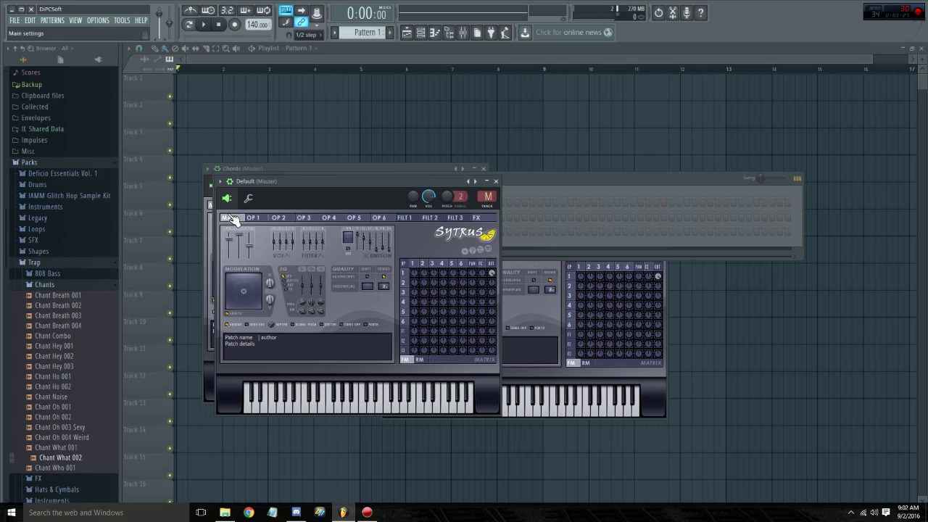
Step: Change OP 1's waveform shape to a pulse wave in the third Sytrus and audition C2
click(253, 217)
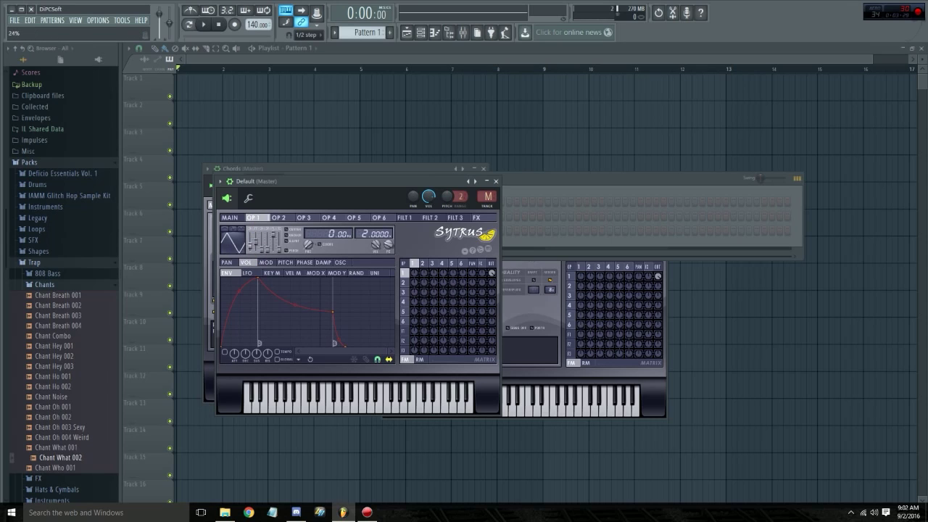
drag(250, 246, 250, 240)
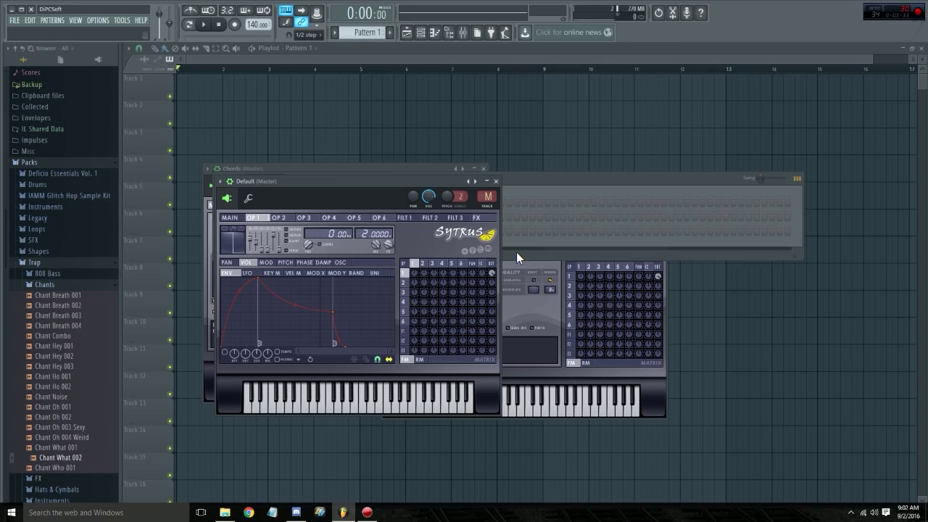
key(z)
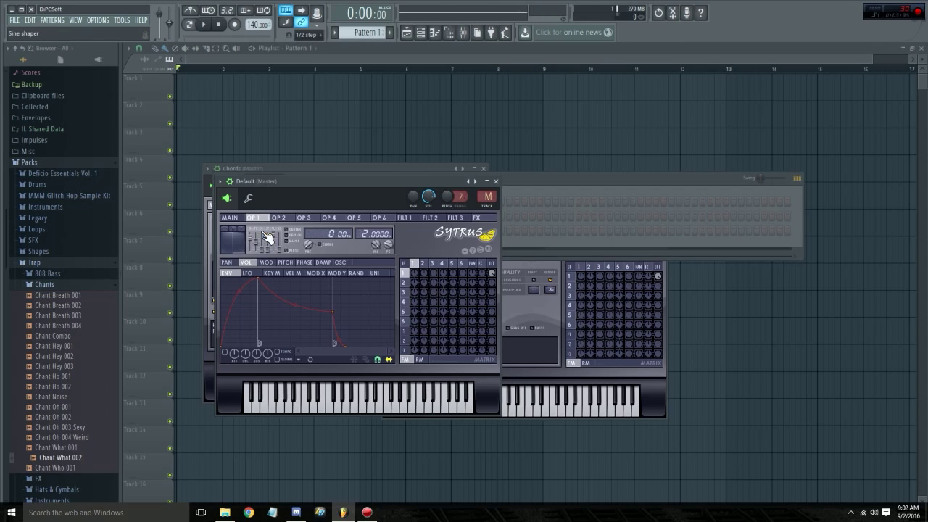
key(z)
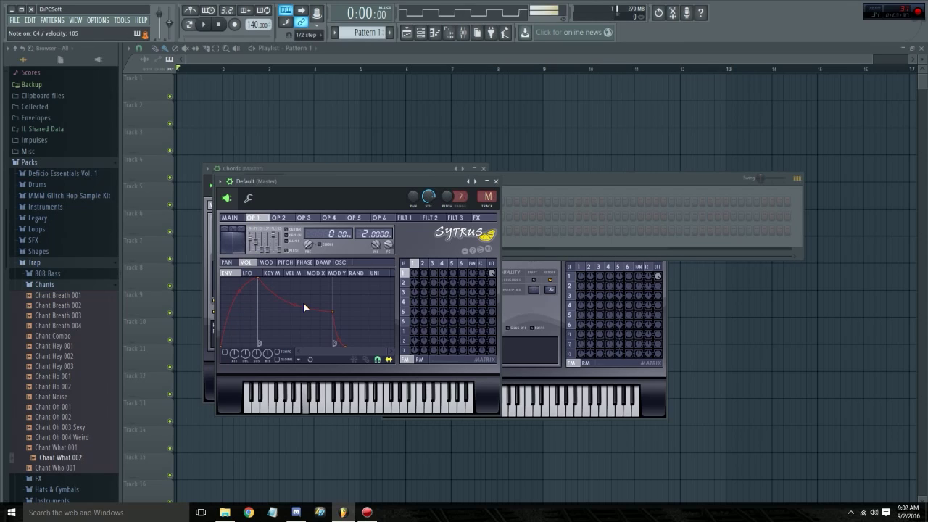
Step: Raise OP 1's FX send in the matrix and reshape its volume envelope to start instantly and decay to zero
drag(482, 272, 482, 258)
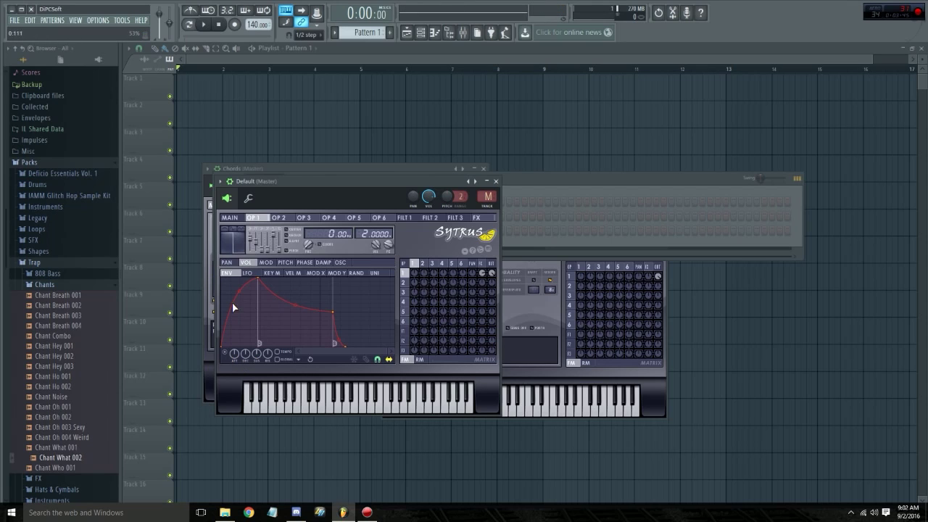
drag(258, 277, 222, 278)
drag(288, 313, 324, 345)
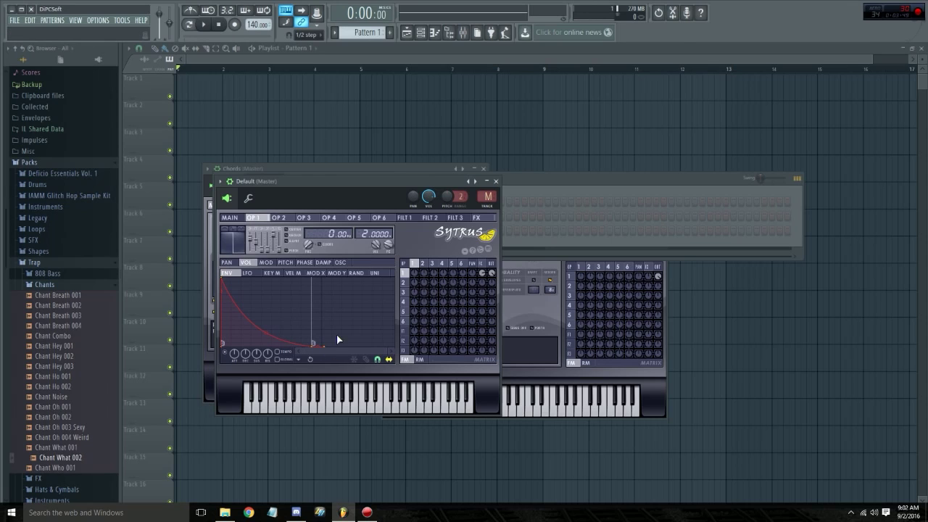
Step: Delete the last point of OP 1's volume envelope, shorten its decay and audition C3
right_click(325, 344)
click(347, 355)
drag(315, 346, 261, 358)
key(z)
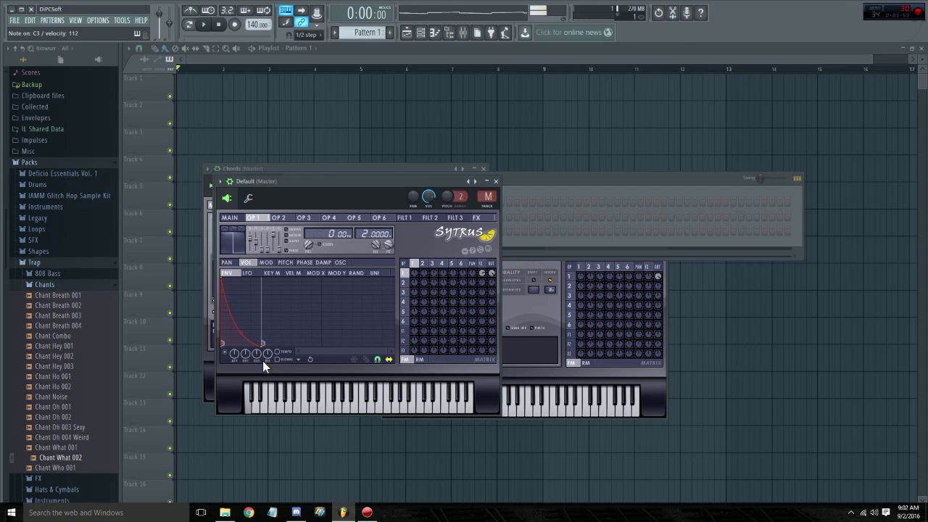
key(z)
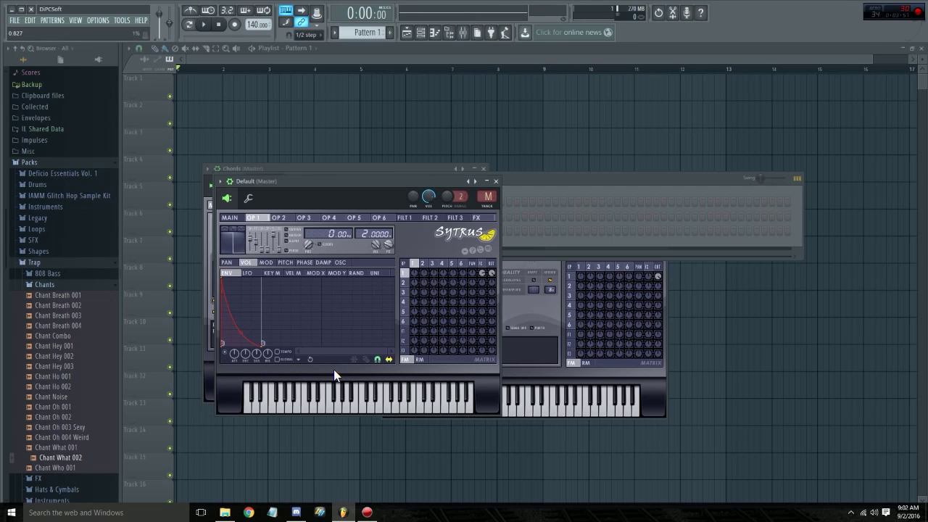
Step: Reshape OP 1's pitch envelope to start instantly, remove its last point, shorten the decay and adjust the curve tension while auditioning
click(293, 263)
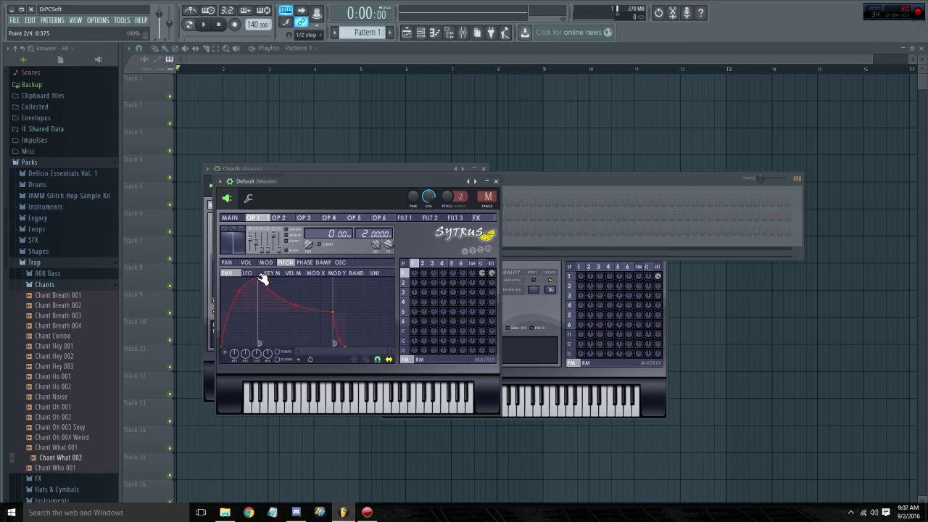
drag(263, 280, 203, 267)
right_click(316, 347)
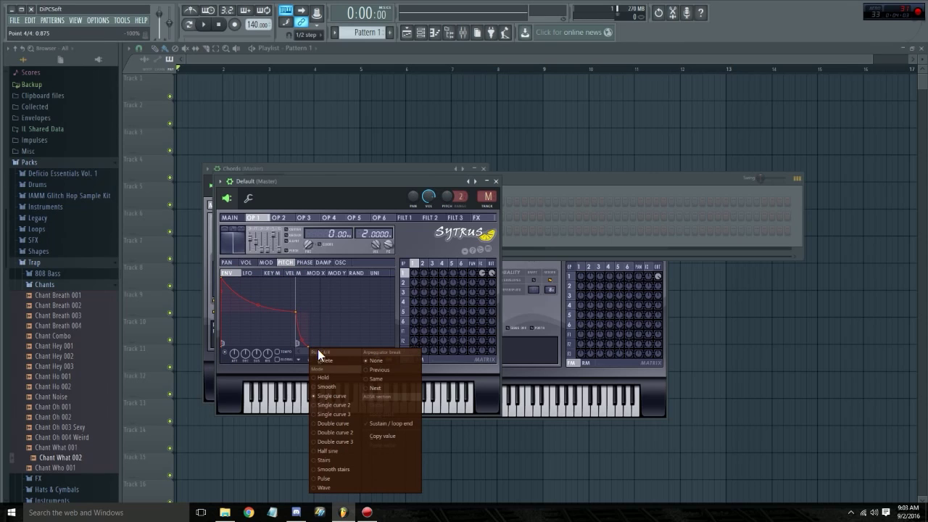
click(323, 357)
drag(295, 312, 242, 313)
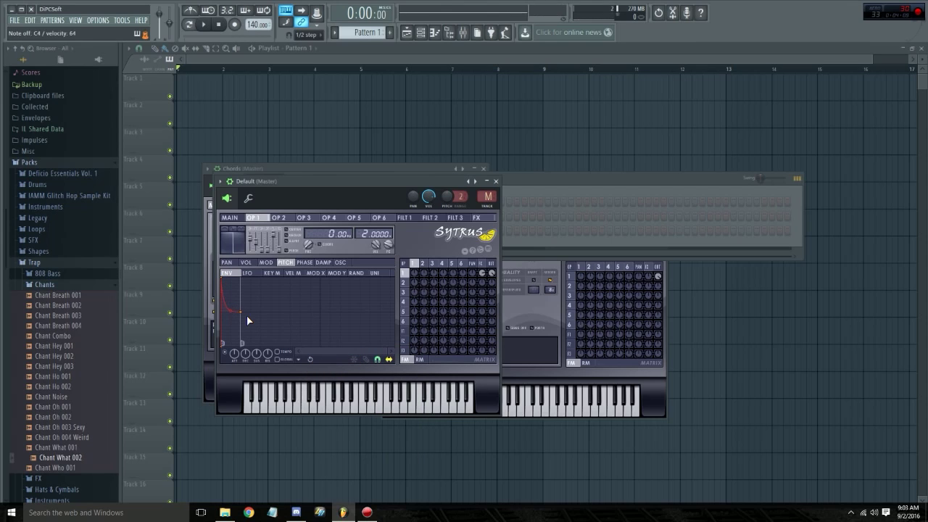
drag(231, 310, 231, 295)
key(z)
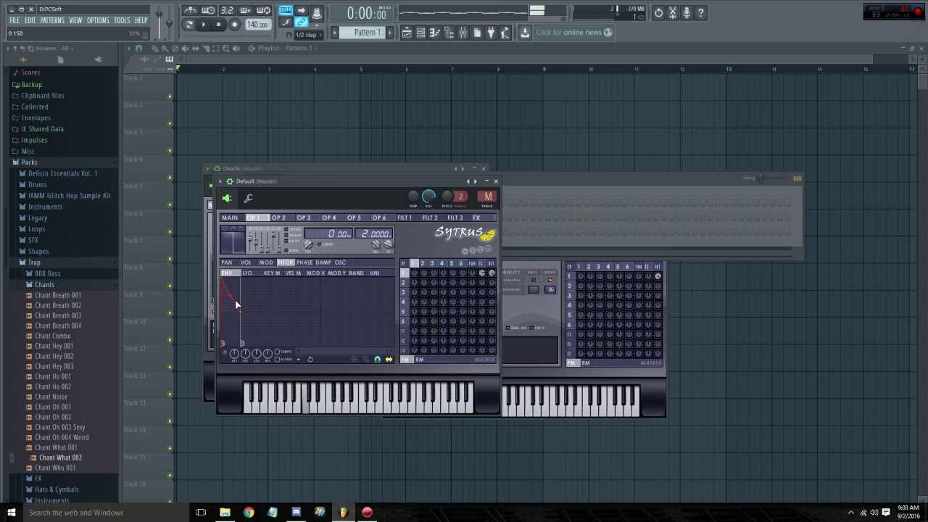
drag(230, 296, 231, 302)
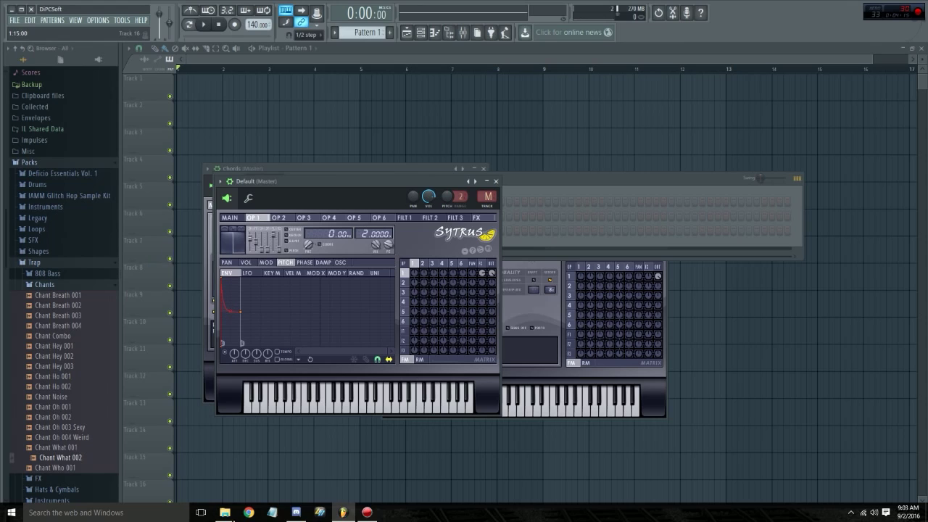
Step: Rename the third Sytrus channel Pluck
mouse_move(367, 512)
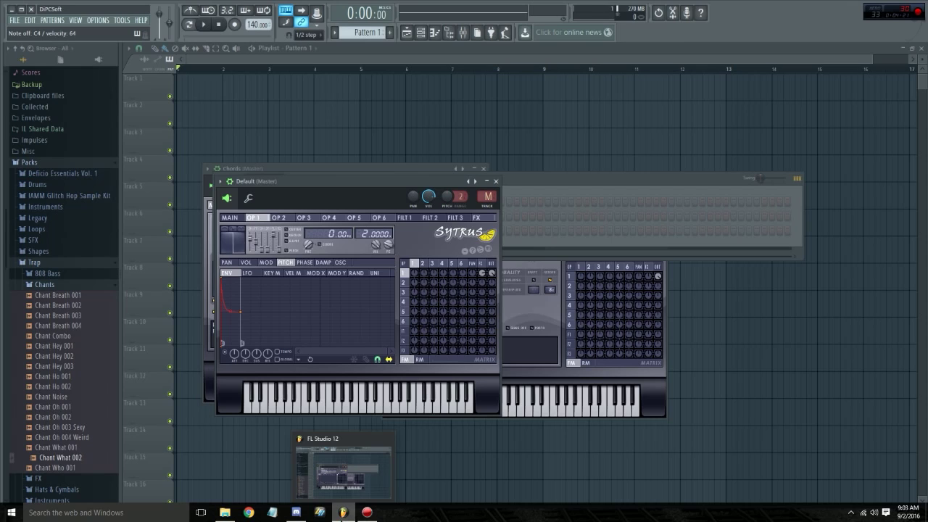
click(567, 195)
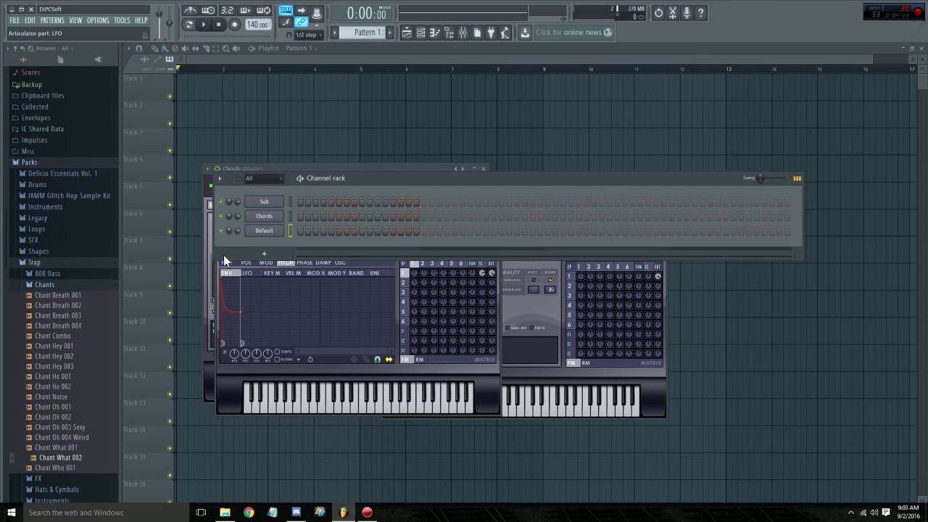
right_click(252, 231)
click(313, 242)
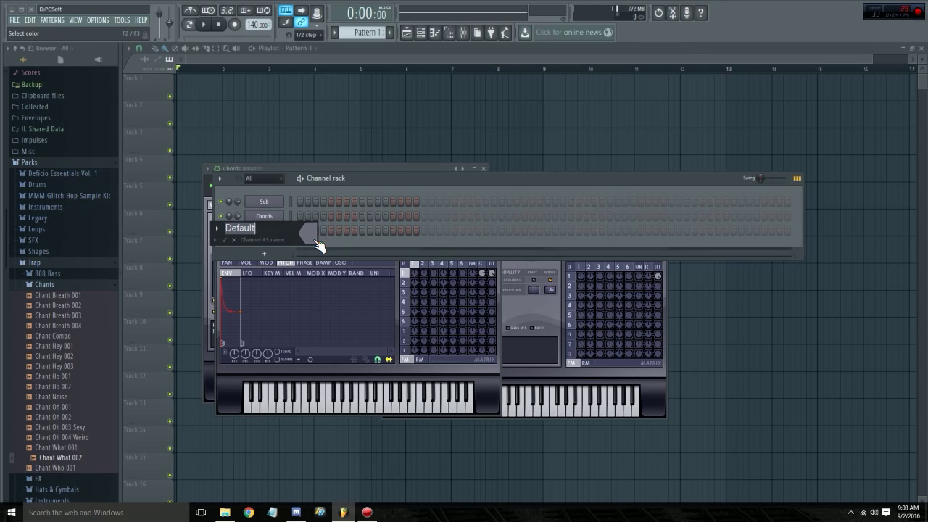
text(Pluck)
key(Return)
Step: Add a fourth Sytrus channel beside the Pluck synth and load its Default preset
click(267, 253)
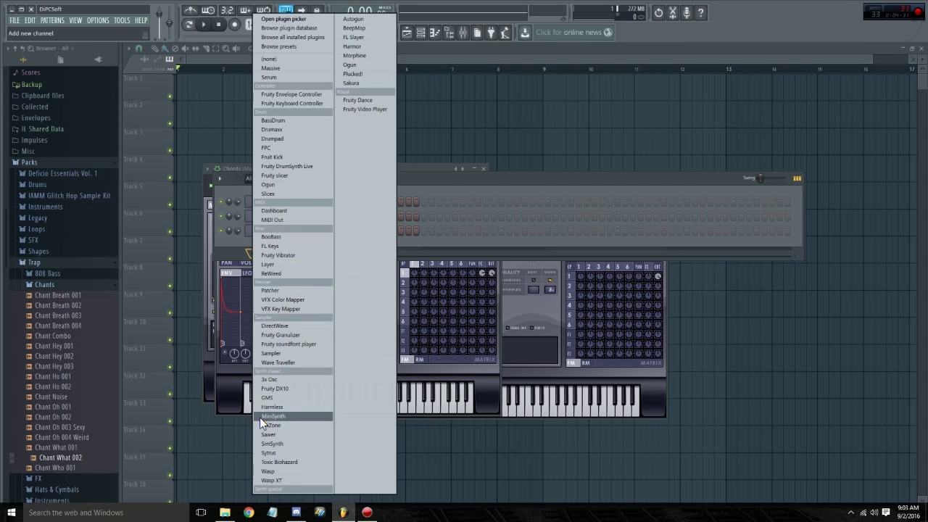
click(269, 453)
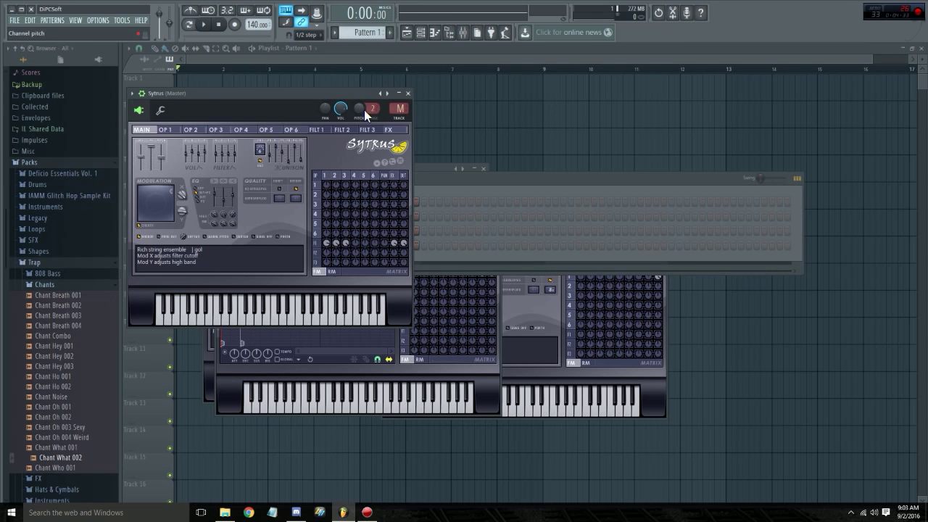
drag(290, 96, 668, 185)
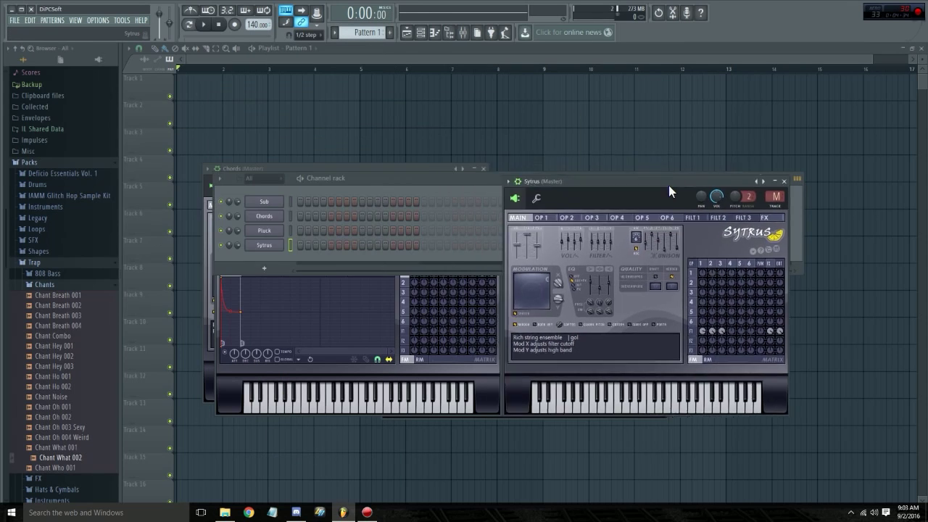
click(507, 181)
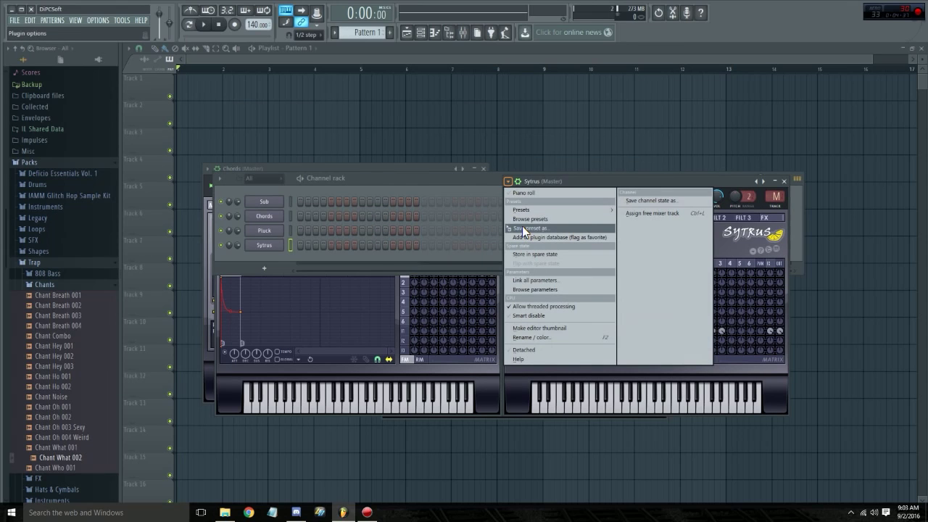
mouse_move(533, 208)
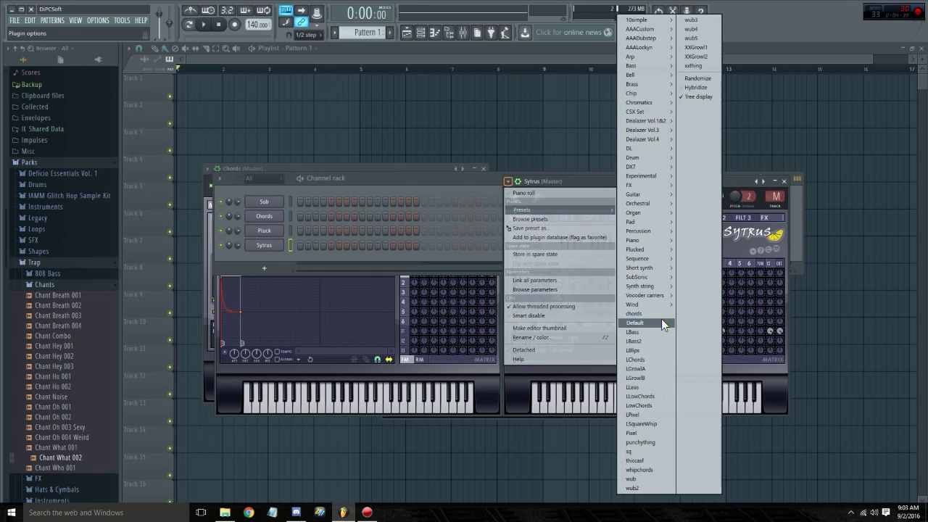
click(661, 321)
Step: Shape OP 1's waveform into a pulse in the fourth Sytrus, and raise its FX send and OP 2 frequency modulation in the matrix
click(548, 218)
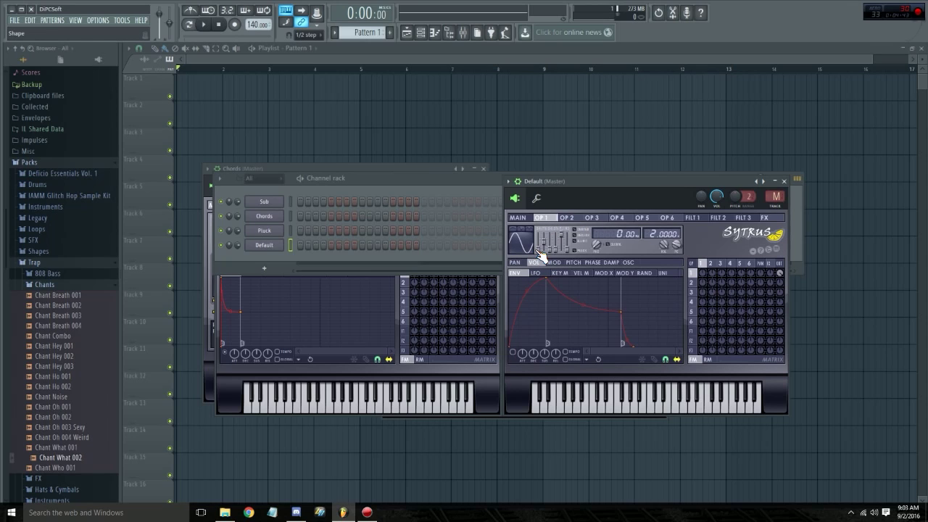
drag(538, 247, 538, 234)
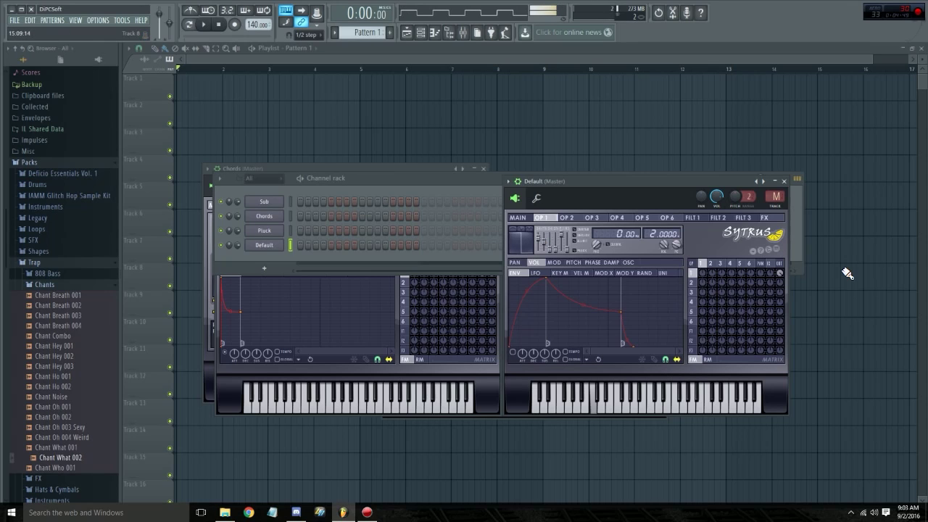
drag(770, 274, 770, 264)
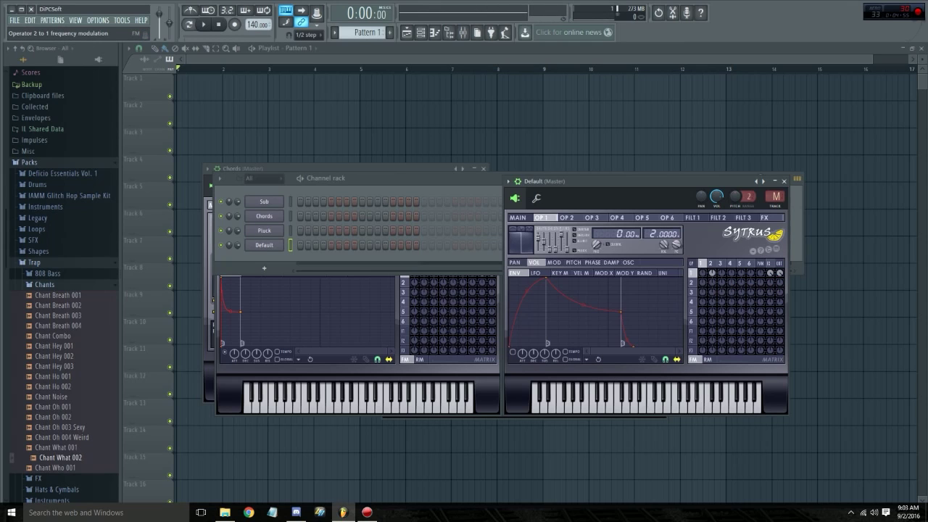
drag(711, 272, 711, 263)
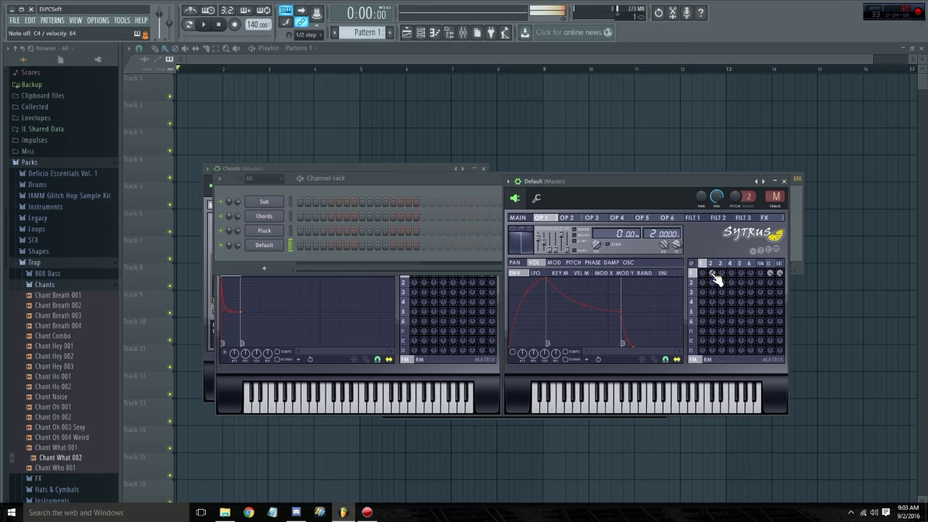
Step: Reshape OP 2's sine waveform by adjusting its shape and tension while auditioning notes
click(566, 217)
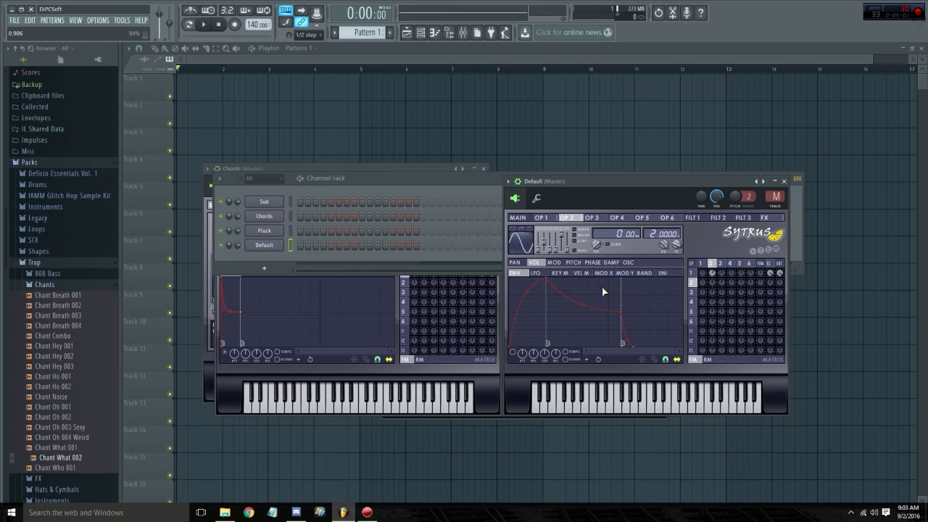
drag(770, 273, 770, 288)
drag(545, 249, 545, 241)
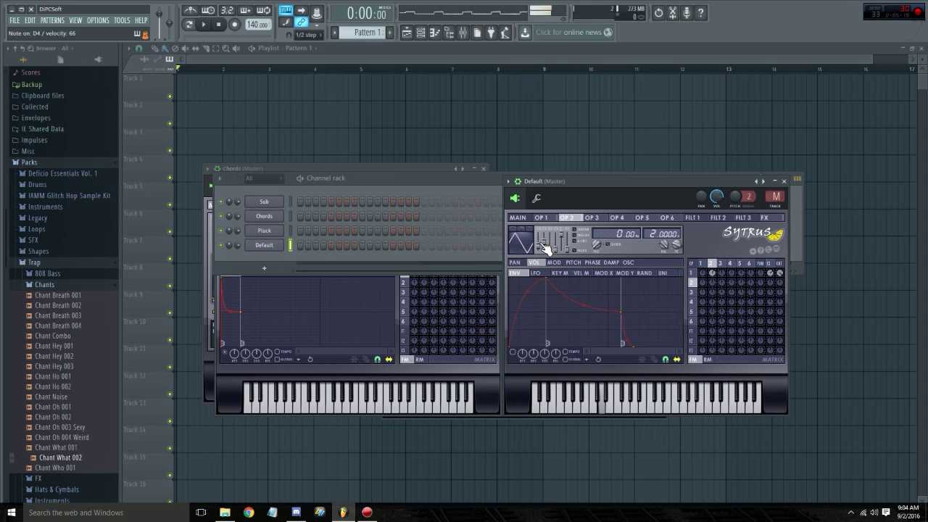
drag(545, 244, 546, 237)
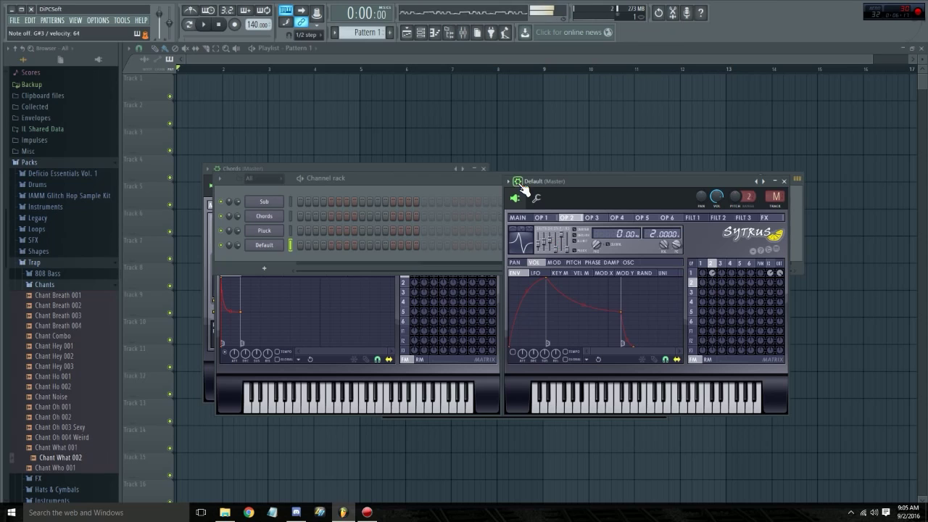
drag(538, 242, 537, 238)
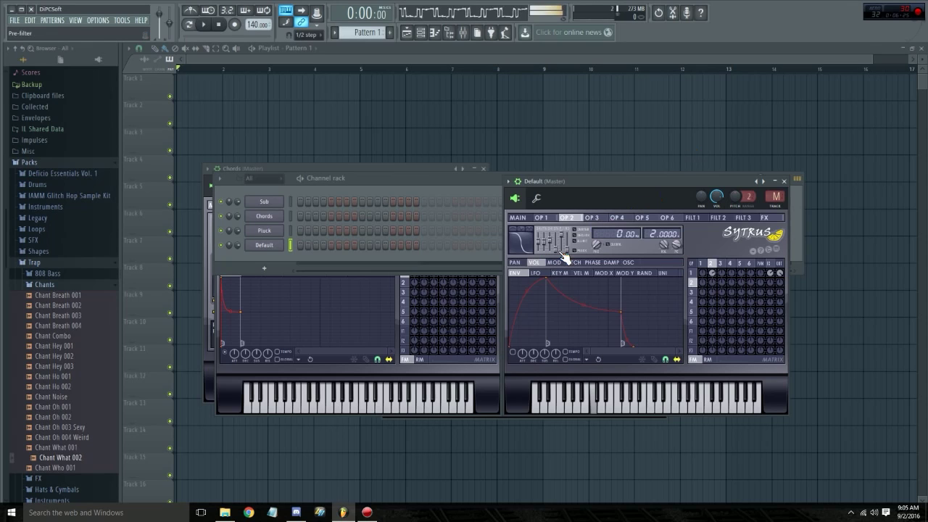
Step: Review OP 1's pulse waveform, its FX send and OP 2 modulation, and OP 2's waveform, then audition the sound
click(543, 211)
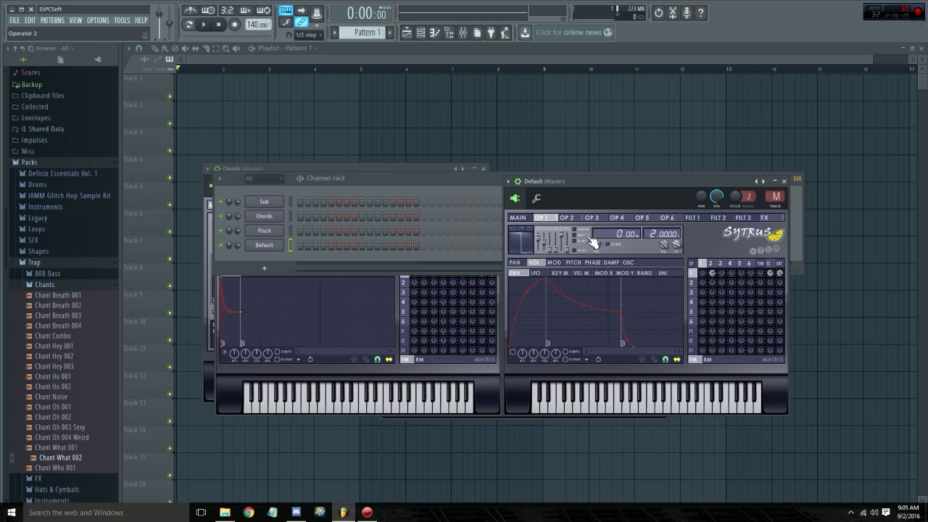
click(774, 265)
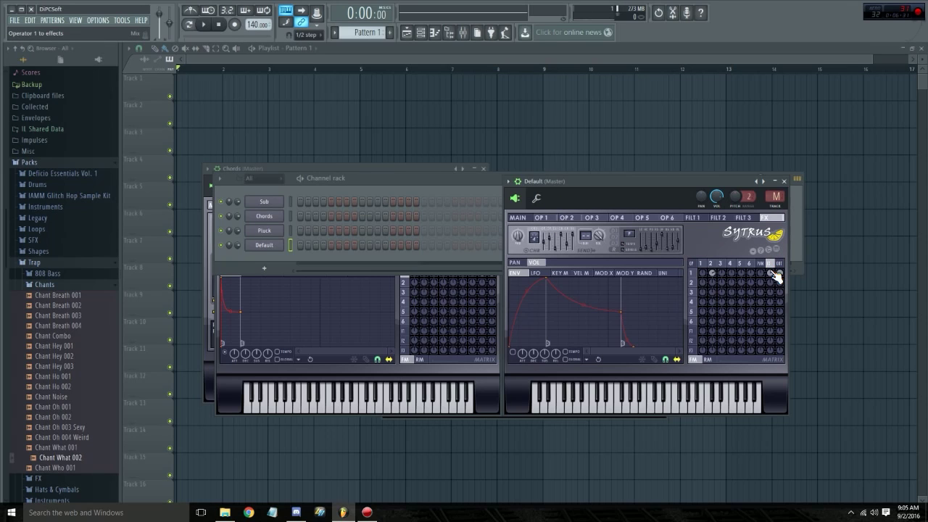
click(769, 272)
click(711, 273)
click(566, 217)
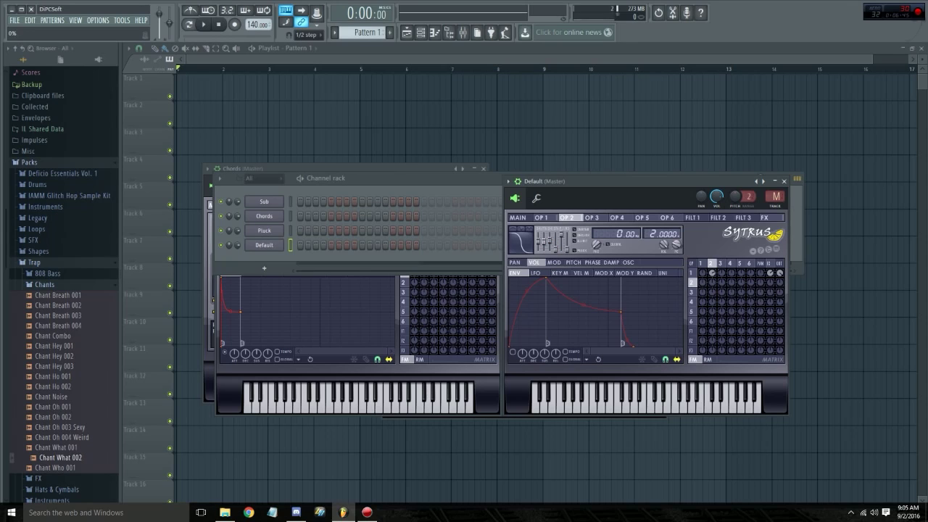
drag(543, 245, 542, 236)
key(d)
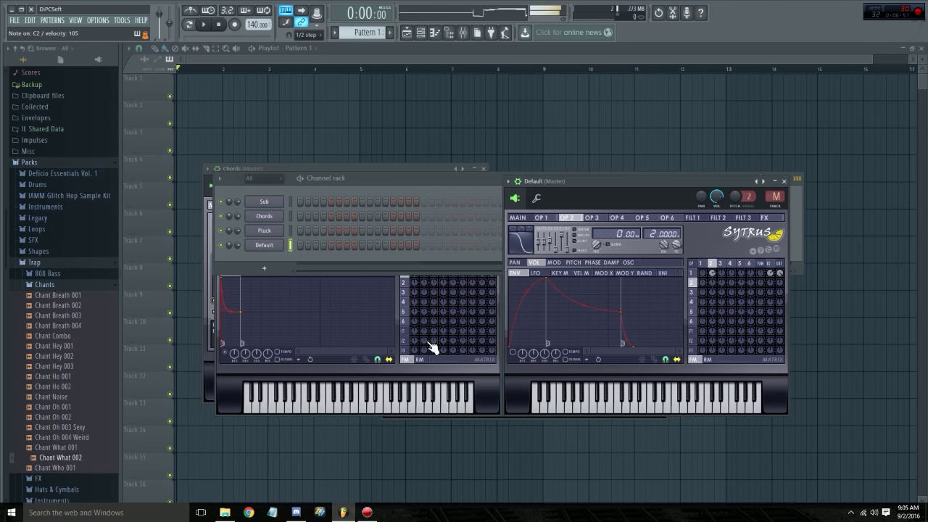
Step: Rename the fourth Sytrus channel Lead
right_click(277, 247)
click(297, 259)
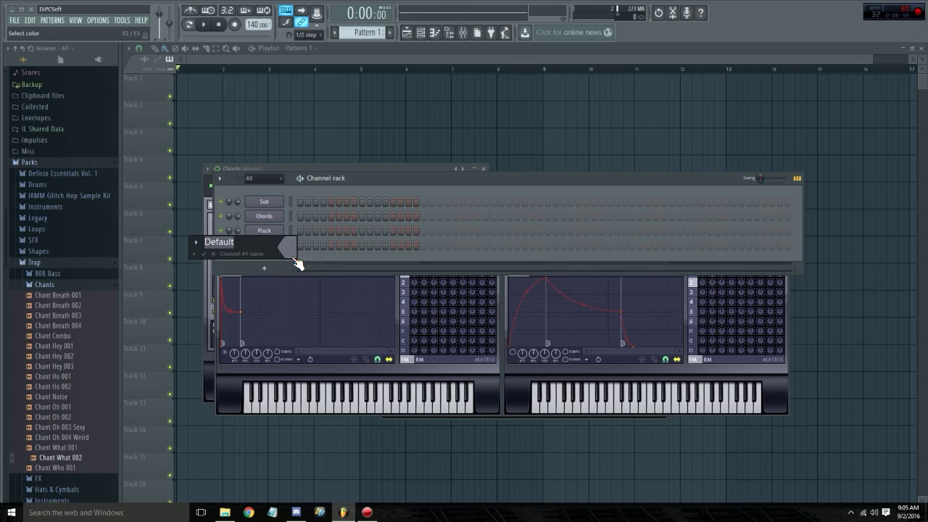
text(Lead)
key(Return)
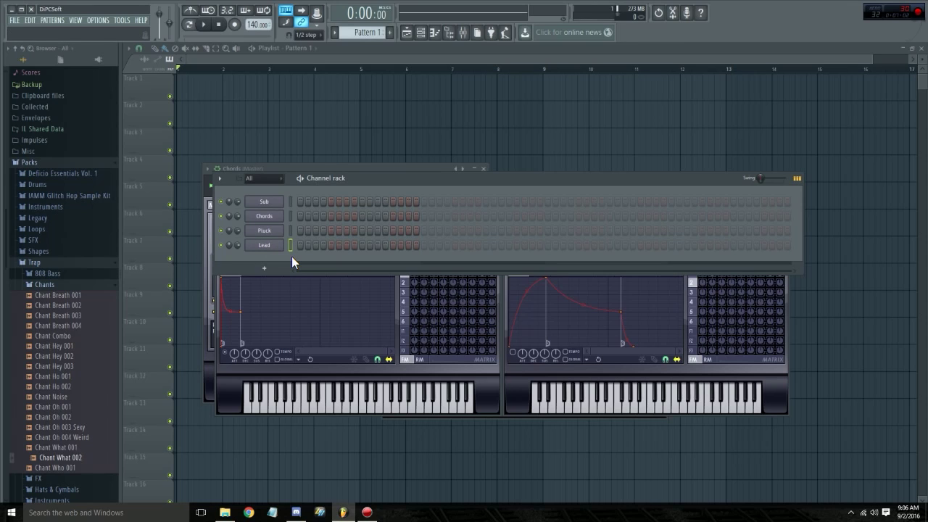
Step: Add a fifth Sytrus channel and load the wub4 preset
click(266, 268)
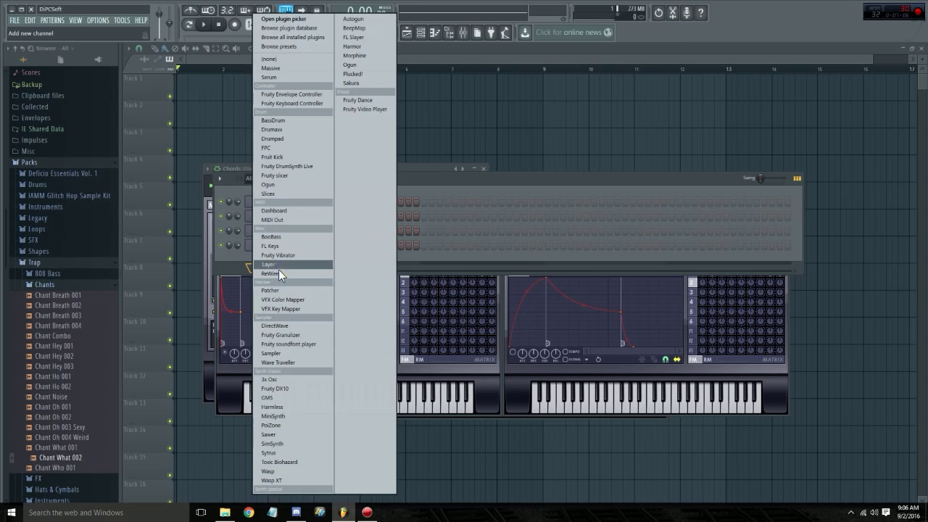
click(290, 452)
click(145, 107)
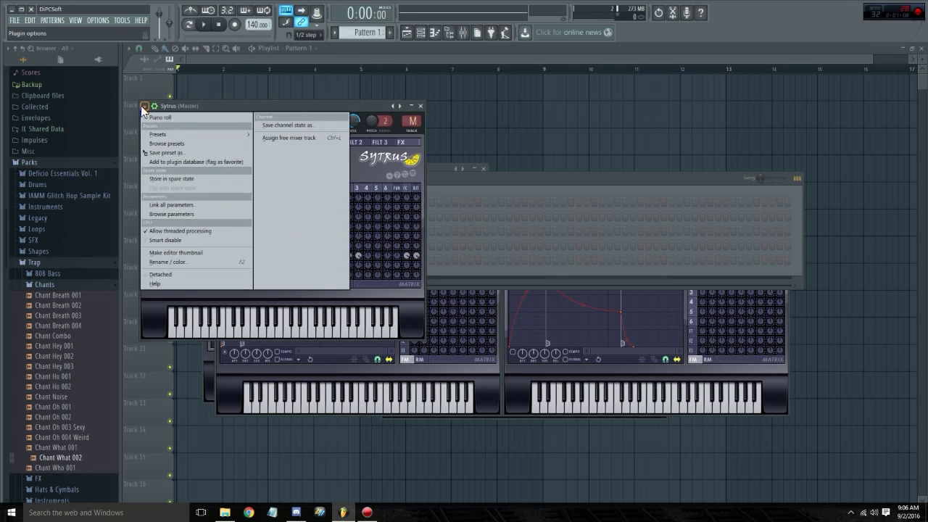
mouse_move(177, 133)
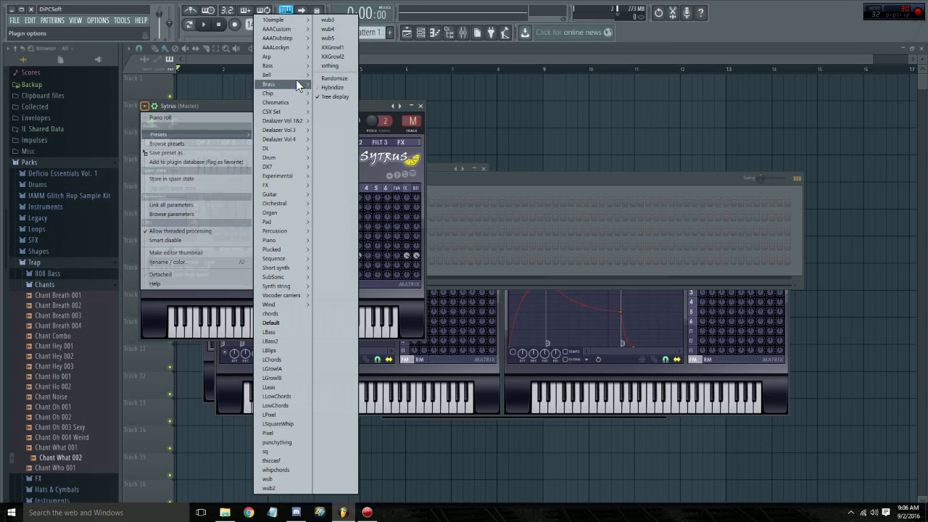
click(326, 31)
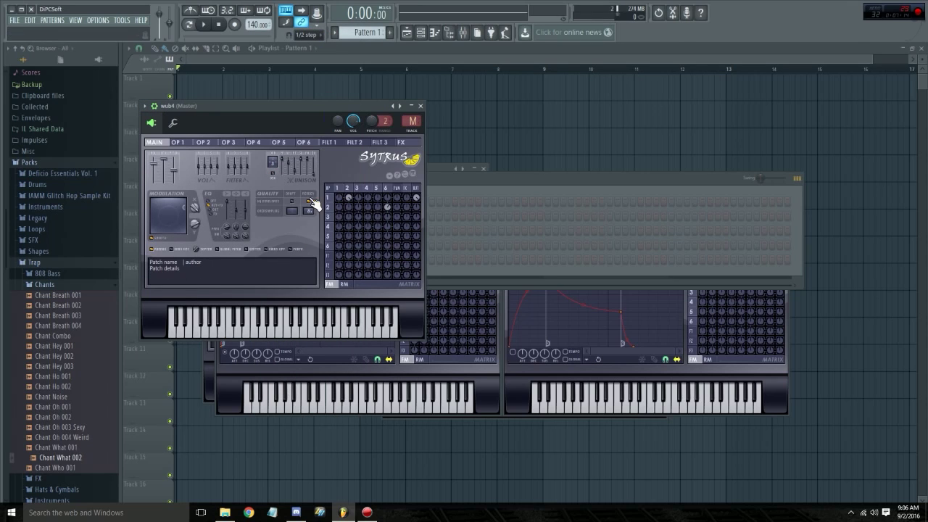
Step: Sweep the wub4 patch's upper modulation control down and back up while auditioning a note
click(152, 238)
drag(193, 206, 194, 243)
key(c)
drag(194, 206, 196, 172)
Step: Review OP 1's envelope and OP 2's frequency ratio and oscillator harmonics in the wub4 patch
click(188, 142)
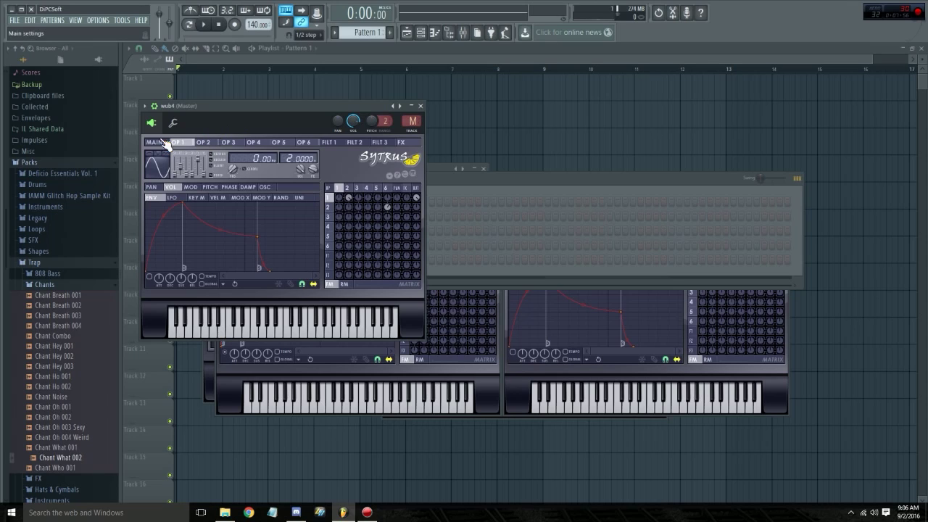
click(202, 143)
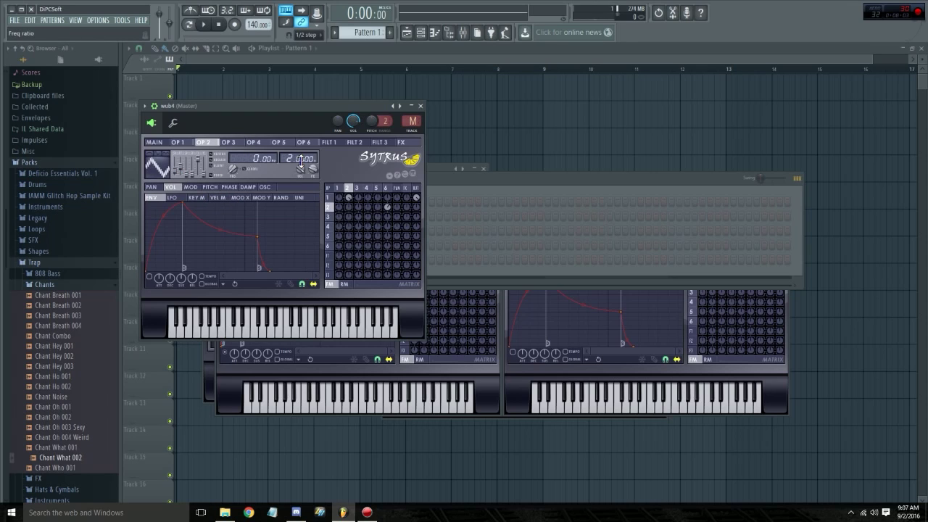
click(266, 187)
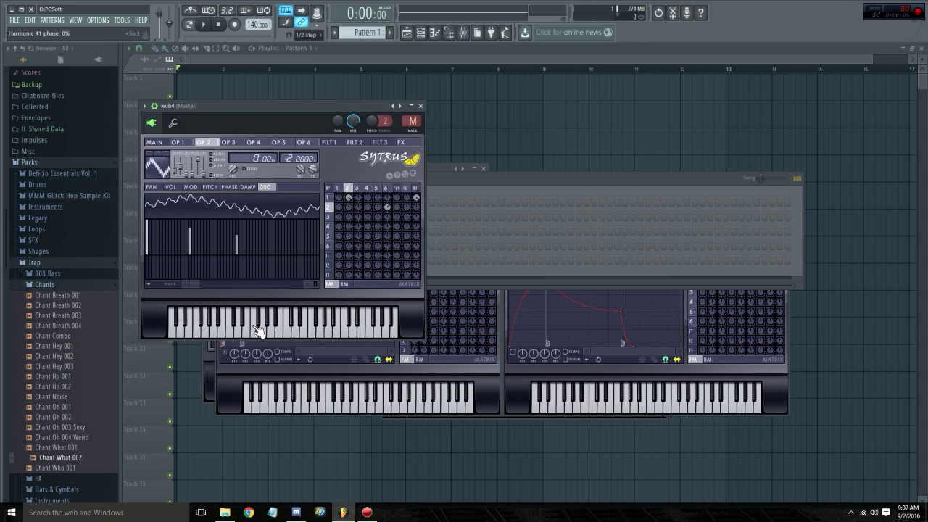
drag(197, 284, 193, 285)
mouse_move(198, 284)
mouse_down()
mouse_move(207, 284)
mouse_move(183, 282)
mouse_up()
Step: Examine the OP 1 to OP 2 modulation amount and OP 6's waveform, frequency ratio and shape sliders
drag(348, 210, 347, 203)
click(308, 139)
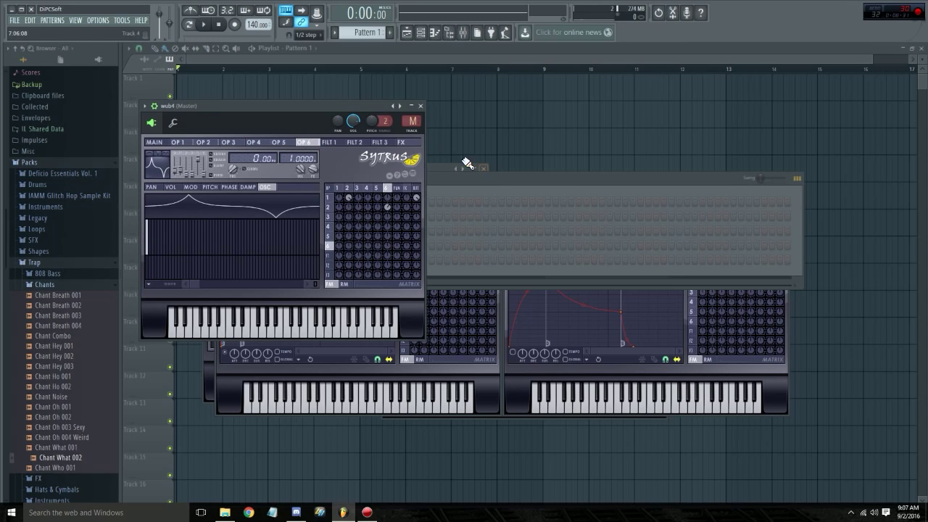
drag(289, 159, 289, 174)
drag(187, 163, 182, 190)
drag(174, 171, 175, 170)
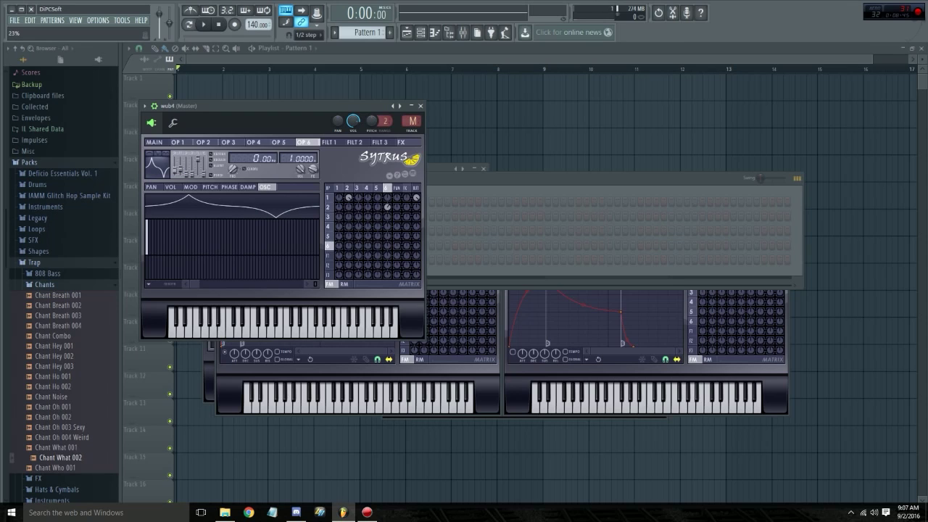
Step: Raise the end point of OP 1's Mod X modulation curve to maximum and audition the patch
click(178, 142)
click(187, 187)
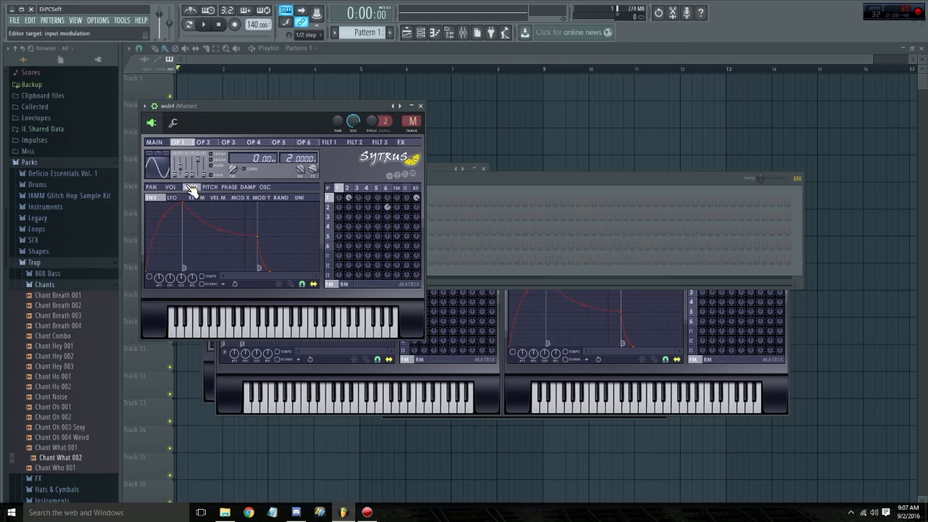
click(245, 198)
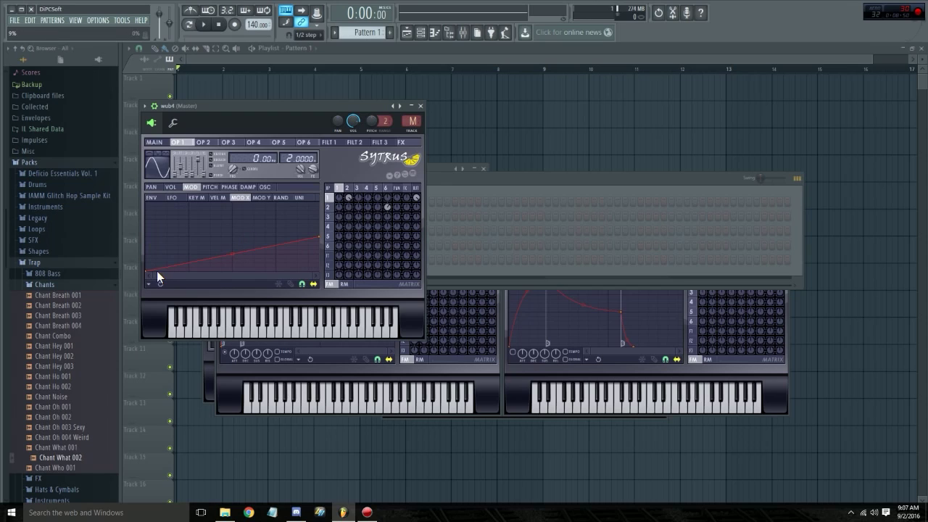
drag(323, 238, 330, 202)
click(155, 142)
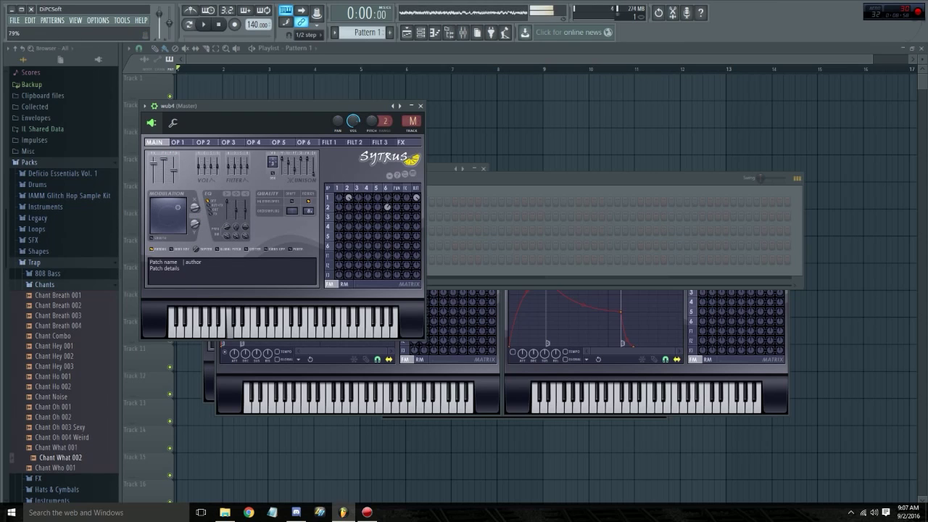
Step: Lower the end point of OP 1's Mod X modulation curve to about half height and check OP 2's curve
click(177, 142)
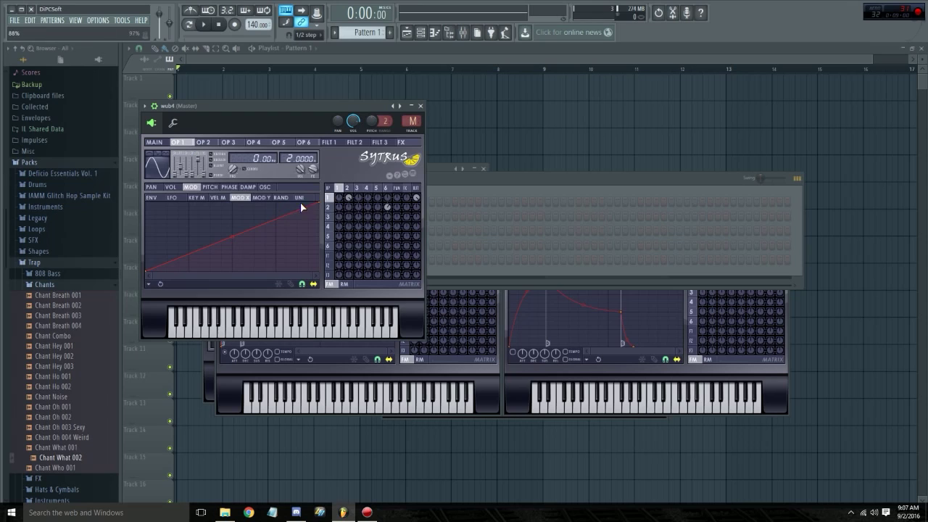
drag(324, 201, 323, 237)
click(155, 142)
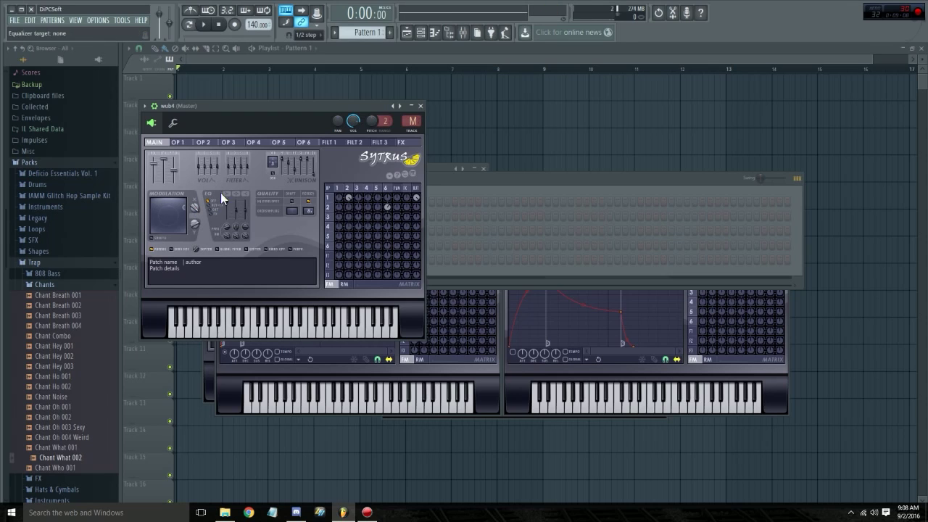
click(204, 142)
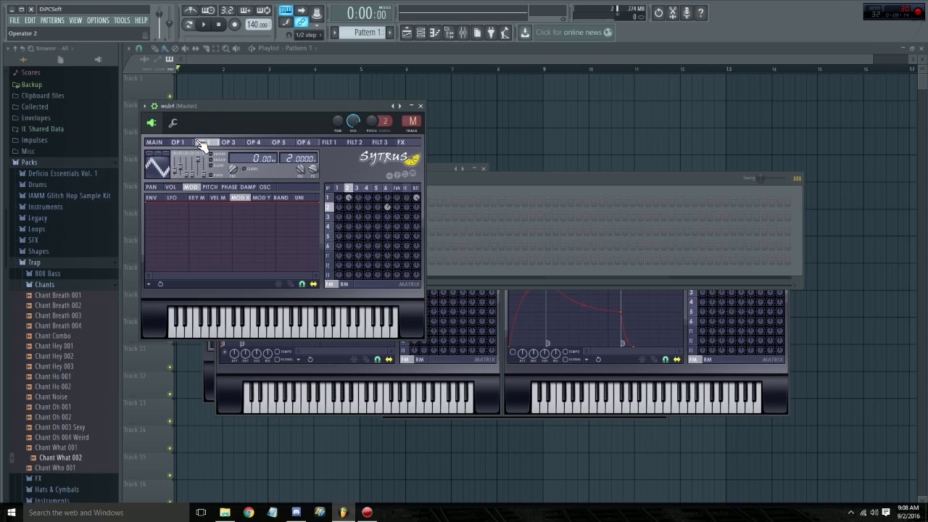
click(197, 143)
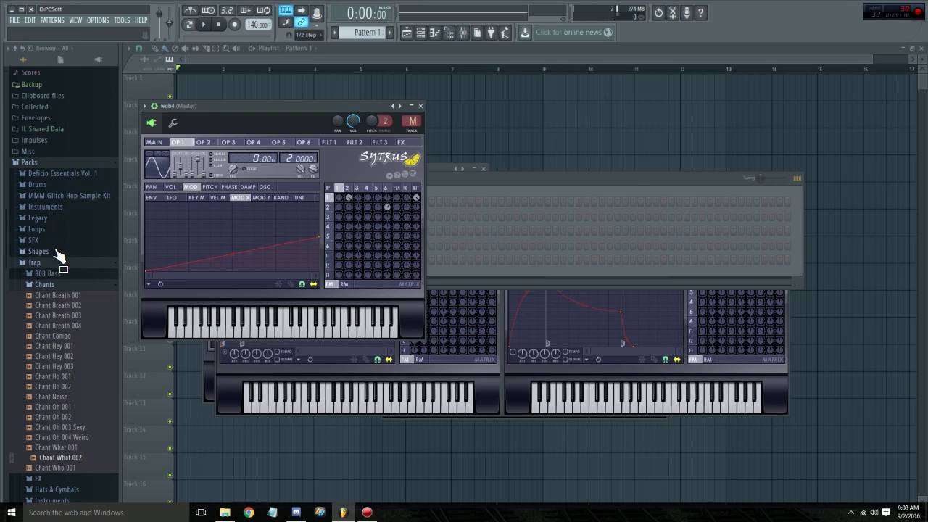
Step: Open the MKV1_Kick_111 sample from the Drums pack's More folder in a new channel
click(64, 186)
click(64, 313)
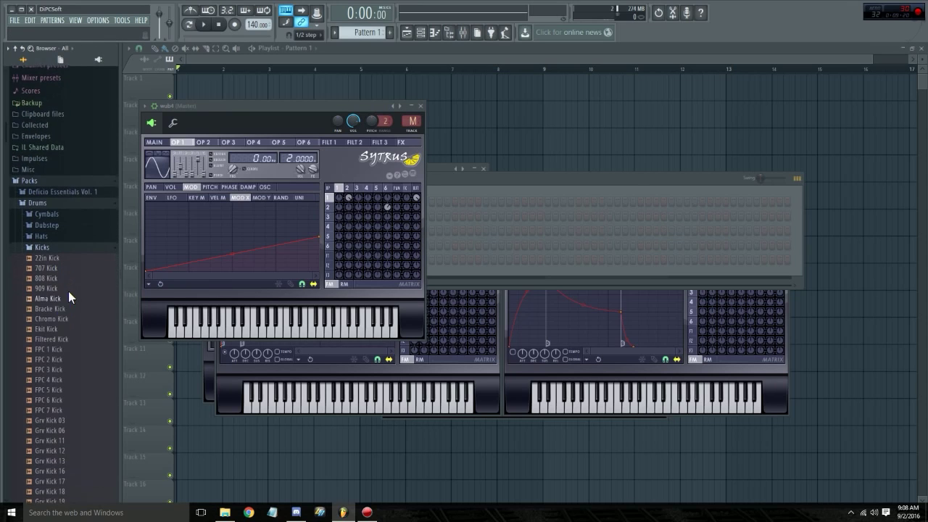
click(44, 247)
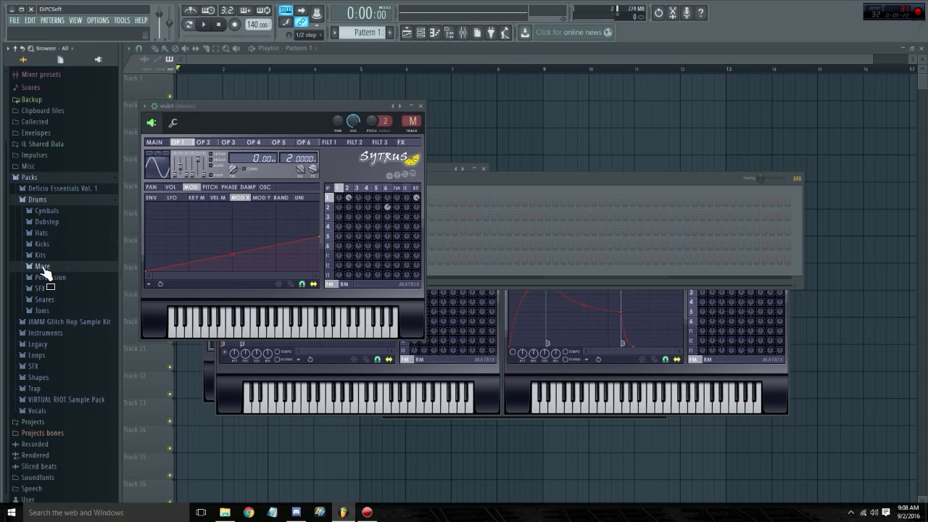
click(42, 268)
click(66, 308)
right_click(60, 296)
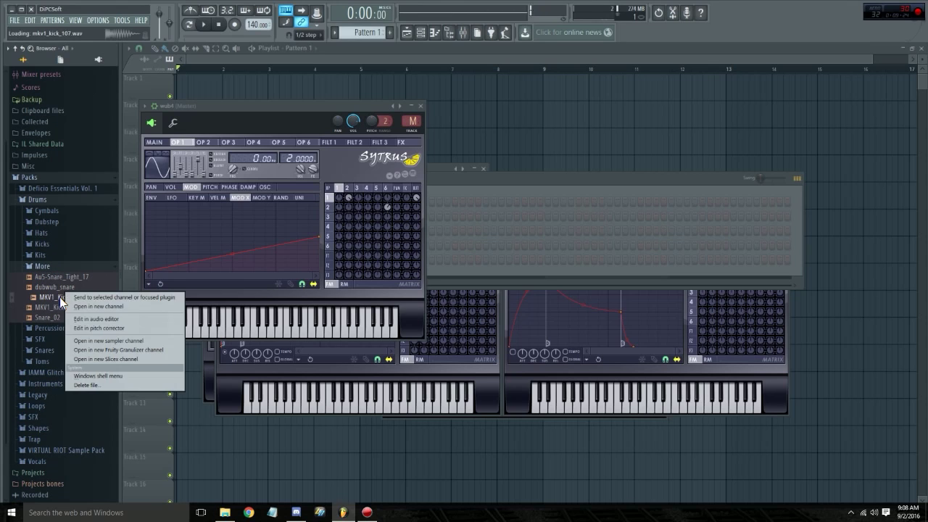
click(46, 304)
right_click(49, 303)
click(63, 315)
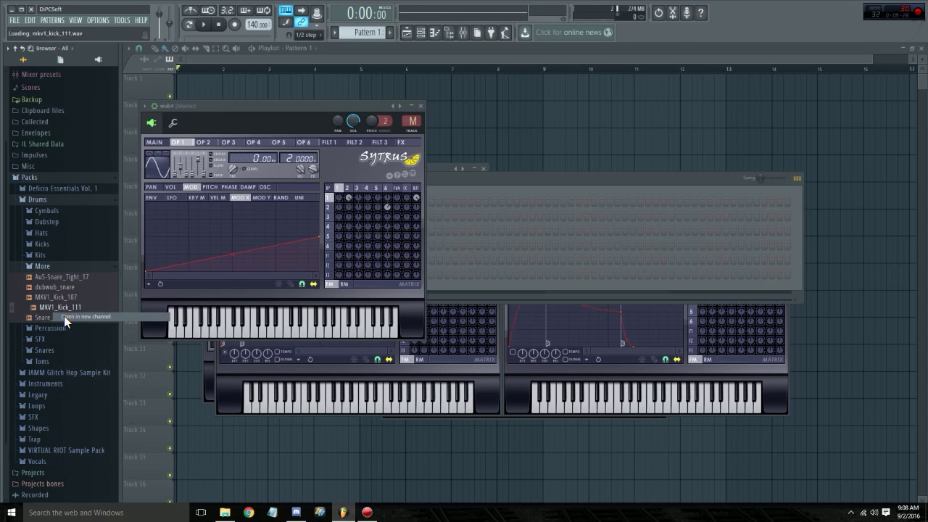
Step: Open the Au5-Snare_Tight_17 sample in a new channel
click(62, 276)
right_click(63, 276)
click(90, 287)
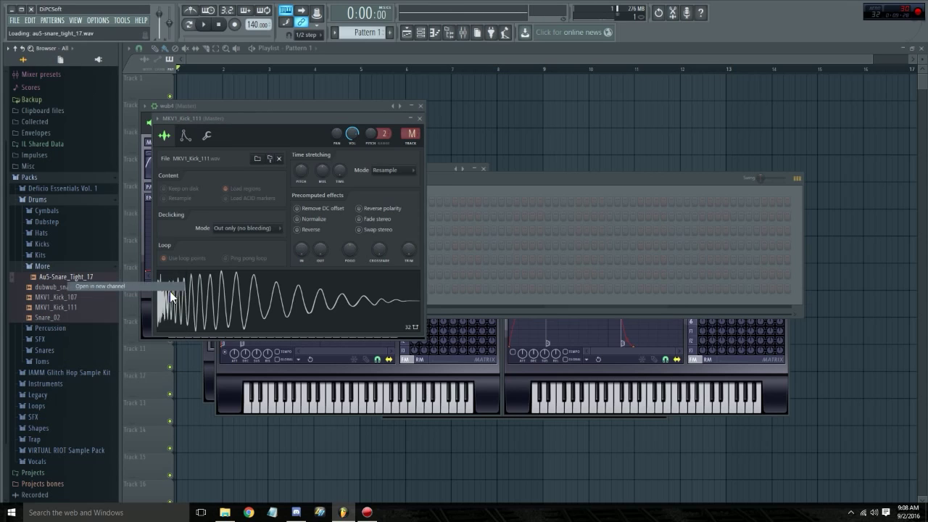
Step: Move the wub4 plugin window aside and draw a one-bar note in the wub4 channel's piano roll
click(511, 188)
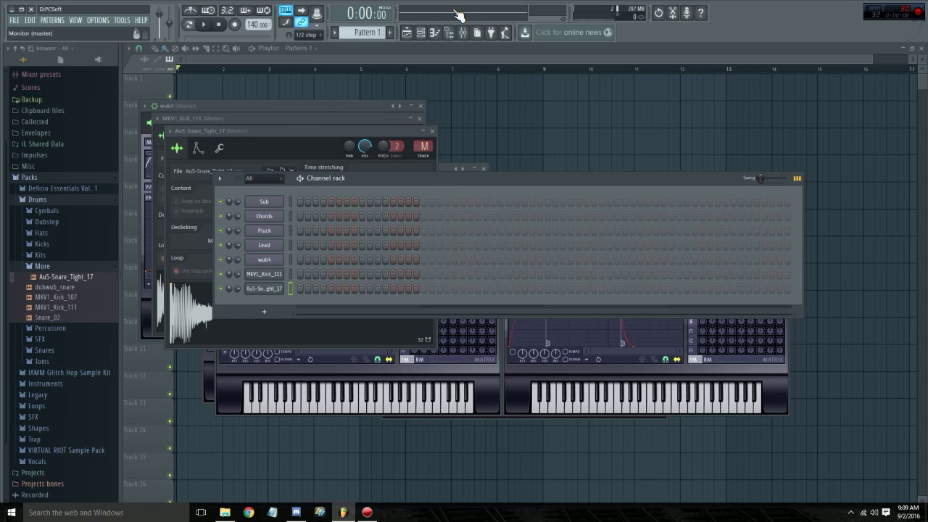
click(261, 261)
click(260, 261)
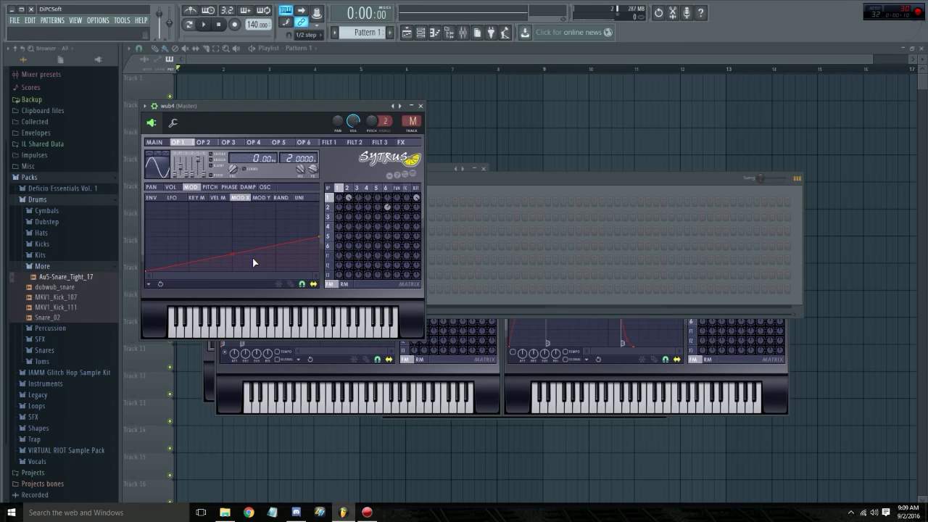
drag(327, 102, 734, 171)
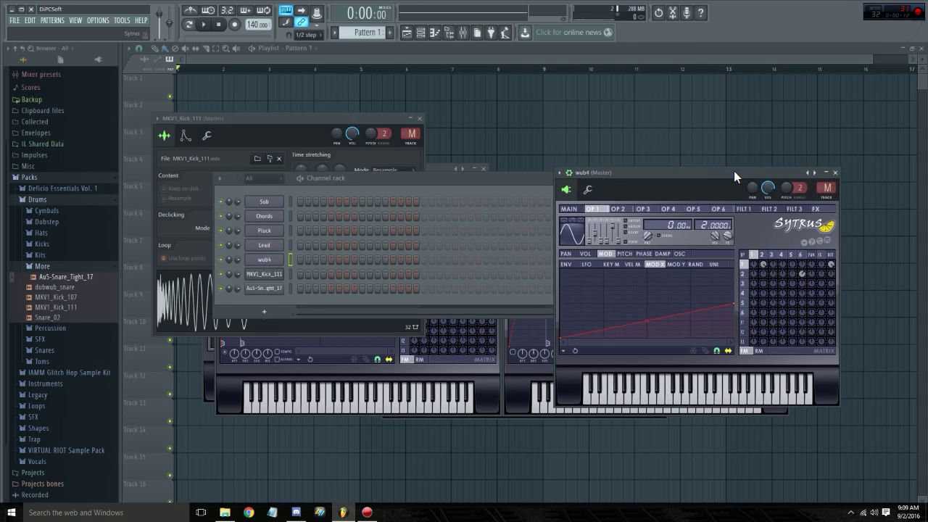
right_click(264, 260)
click(297, 258)
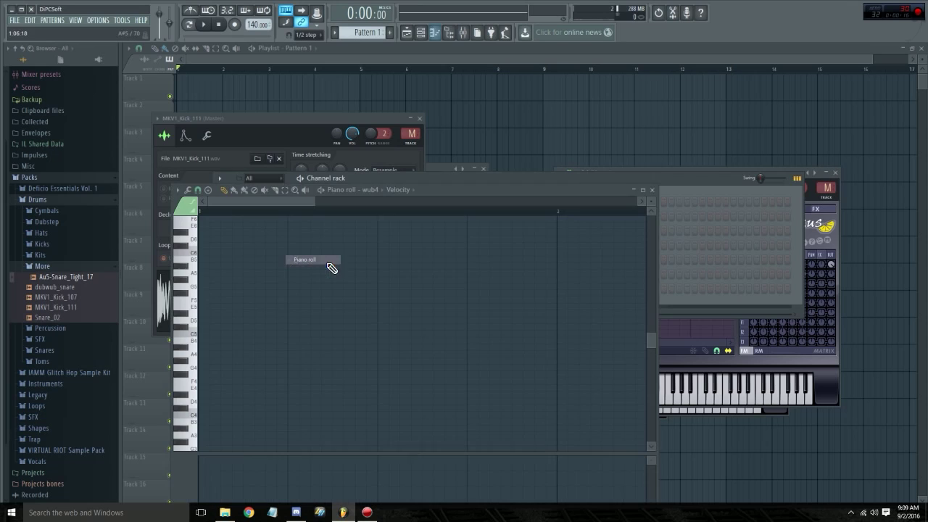
mouse_move(246, 380)
mouse_down()
mouse_move(157, 466)
mouse_move(153, 358)
mouse_move(190, 288)
mouse_move(218, 274)
mouse_move(517, 289)
mouse_move(484, 292)
mouse_up()
Step: Place Pattern 1 at bar 1 on Track 1 and select the first bar of the playlist
drag(480, 129, 160, 84)
drag(861, 62, 300, 47)
drag(464, 70, 97, 56)
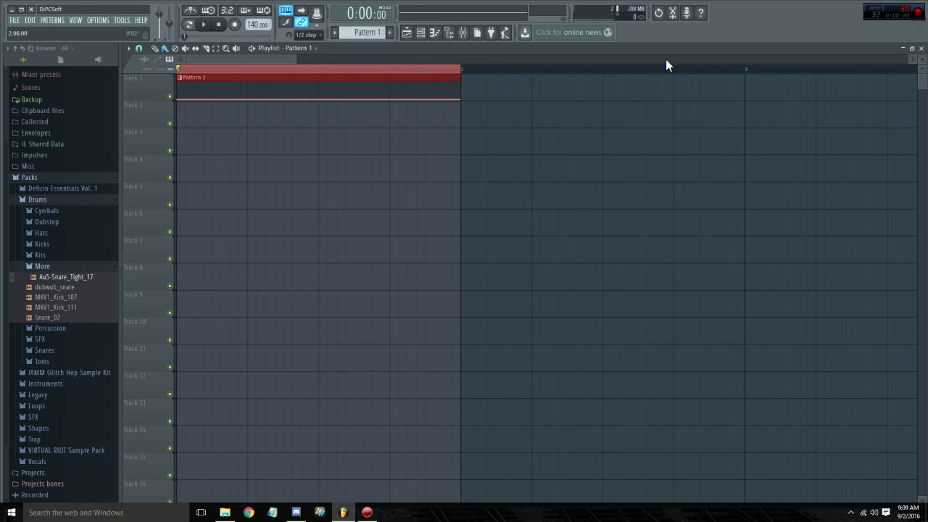
Step: Create an automation clip for the wub4 patch's Modulation X control
click(421, 32)
click(275, 260)
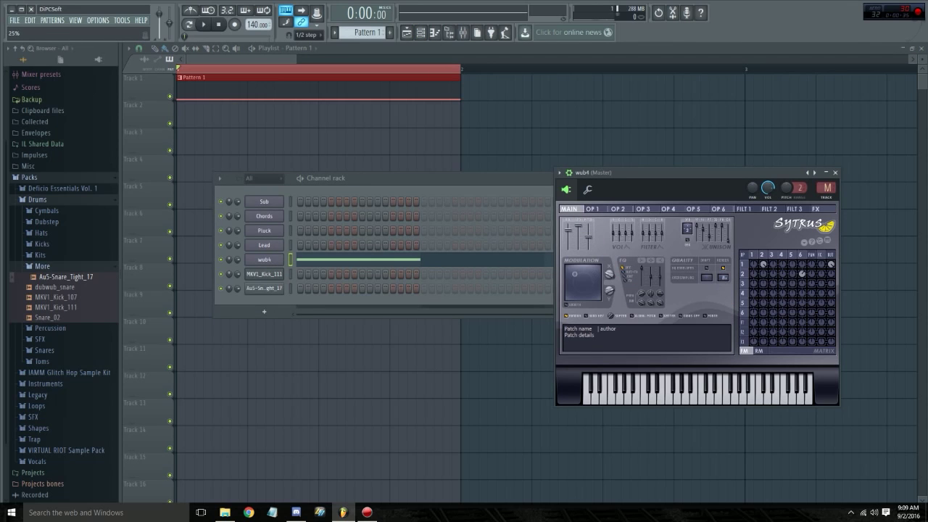
right_click(608, 278)
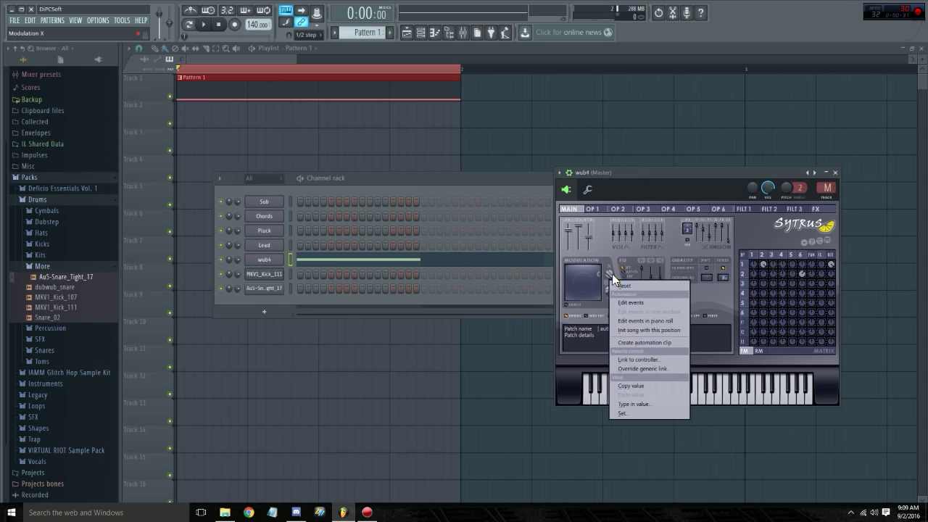
right_click(612, 274)
click(649, 339)
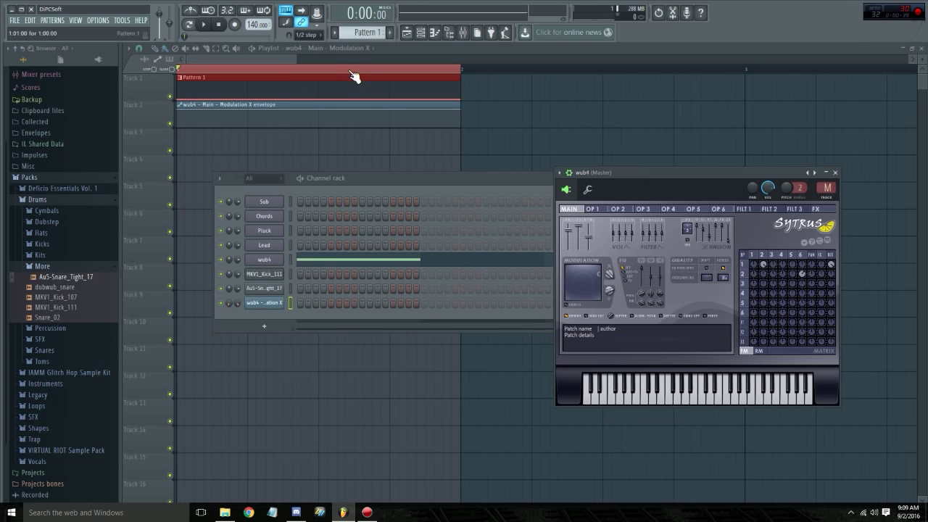
Step: Lower the Modulation X envelope's start point to zero and add a full-height peak at 1:05:00
click(297, 60)
drag(297, 61, 237, 62)
drag(181, 114, 170, 138)
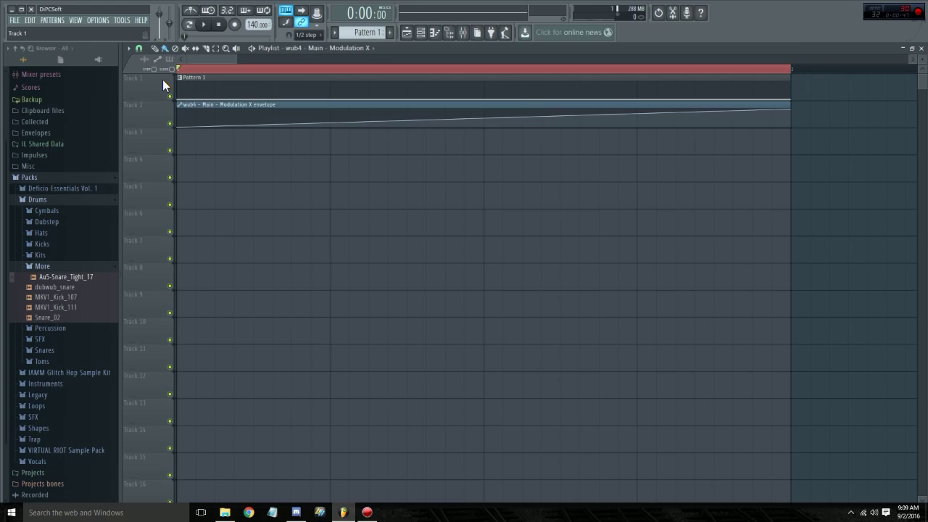
right_click(331, 117)
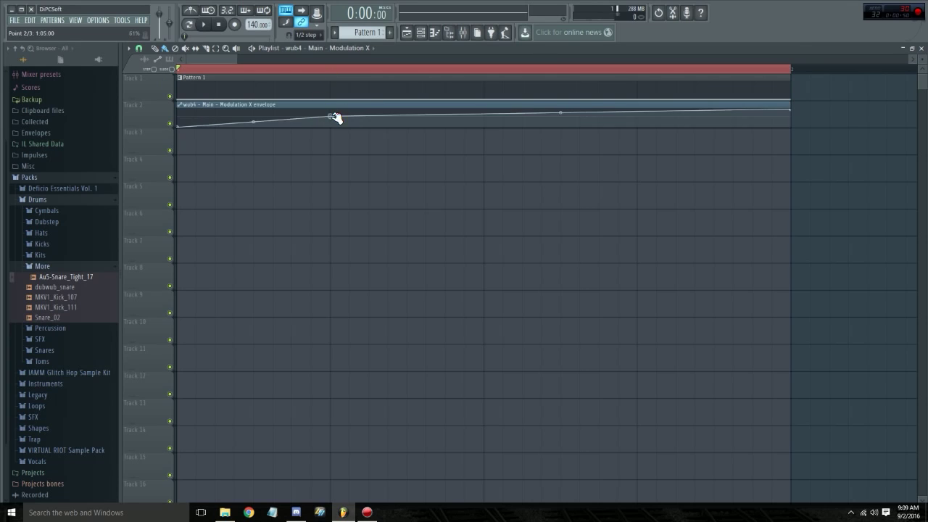
drag(331, 116, 331, 100)
Step: Add a zero point at 1:09:00 and a peak at three quarters of the bar, ending the envelope at zero
right_click(483, 128)
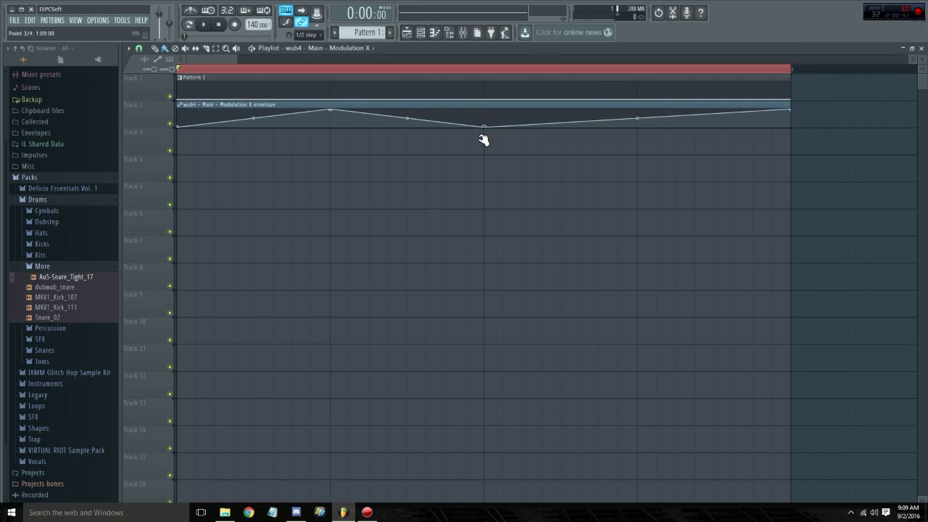
right_click(636, 110)
right_click(773, 128)
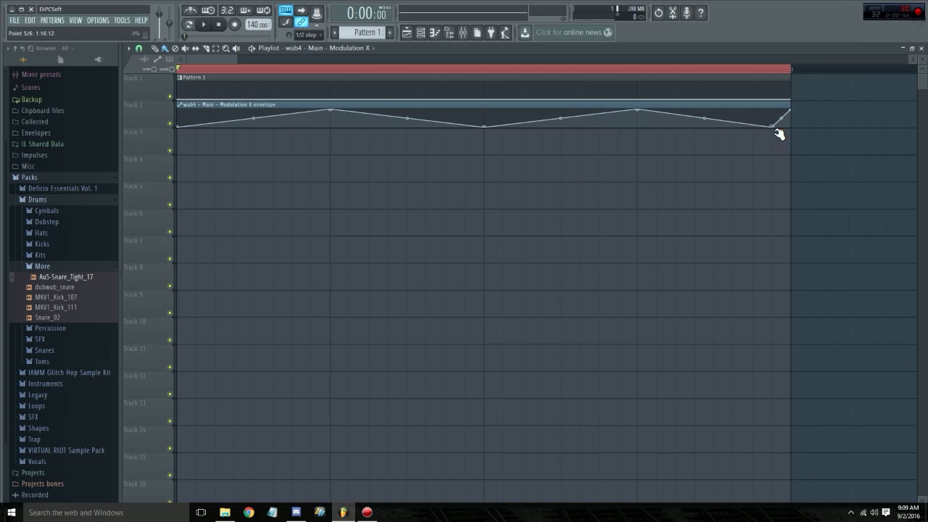
right_click(793, 111)
click(800, 121)
Step: Clear the playlist's time selection and play back the automated wub bass
click(350, 70)
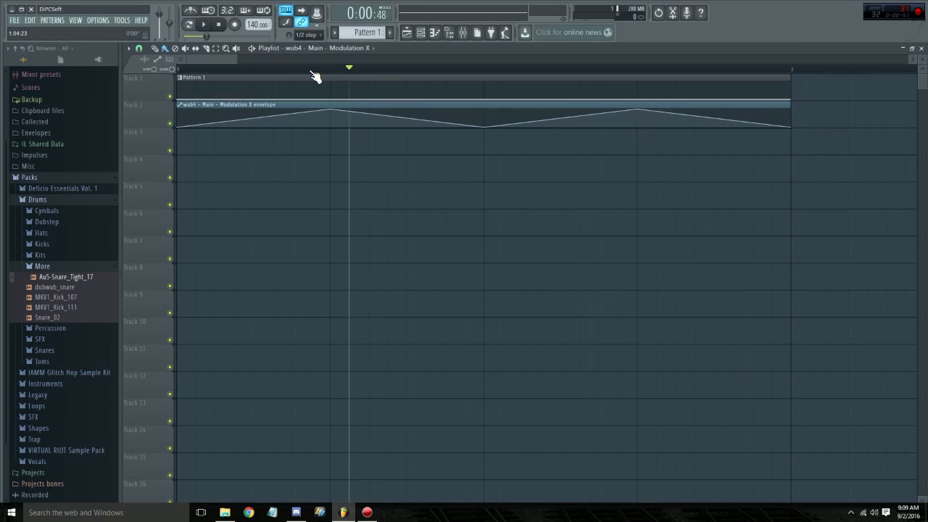
click(205, 25)
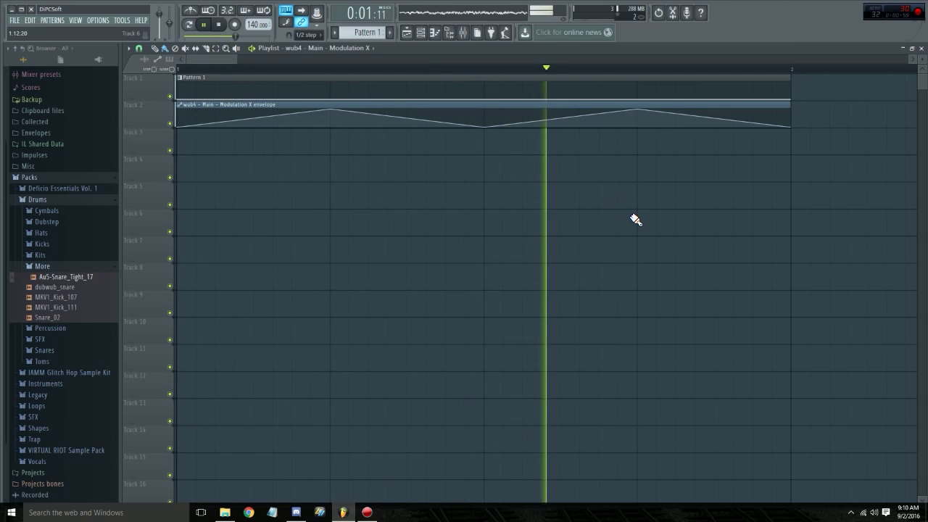
click(205, 24)
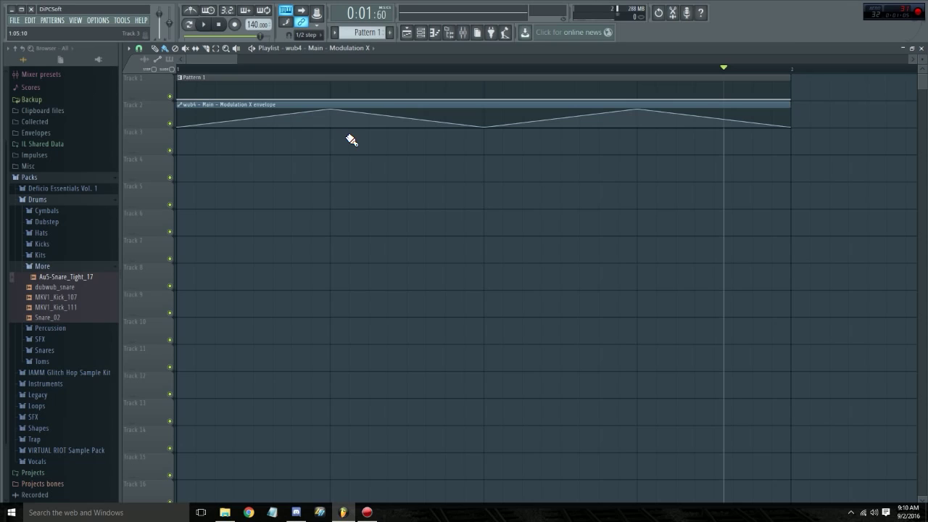
mouse_move(191, 123)
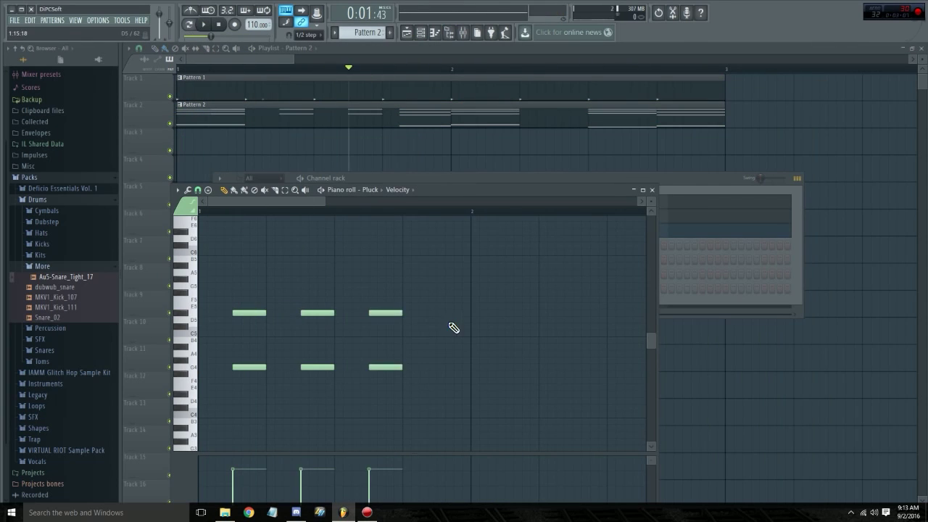
Step: Add an upper and a lower Pluck note near the end of bar 1 in Pattern 2 and duplicate the notes into bar 2
click(450, 319)
key(space)
drag(450, 388, 428, 360)
key(ctrl+b)
click(496, 319)
click(496, 380)
Step: Lengthen the final A#2 note of the wub4 part in Pattern 3 toward the end of the bar
click(688, 203)
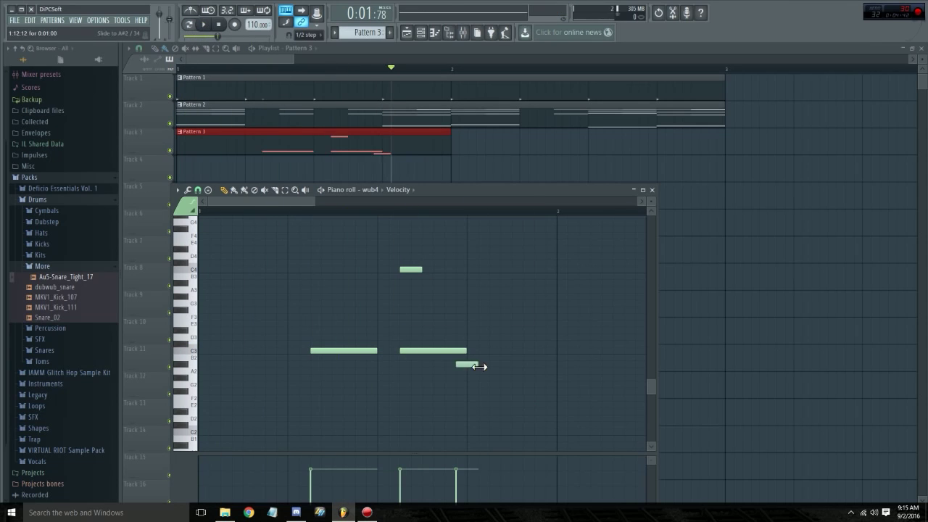
drag(479, 366, 536, 364)
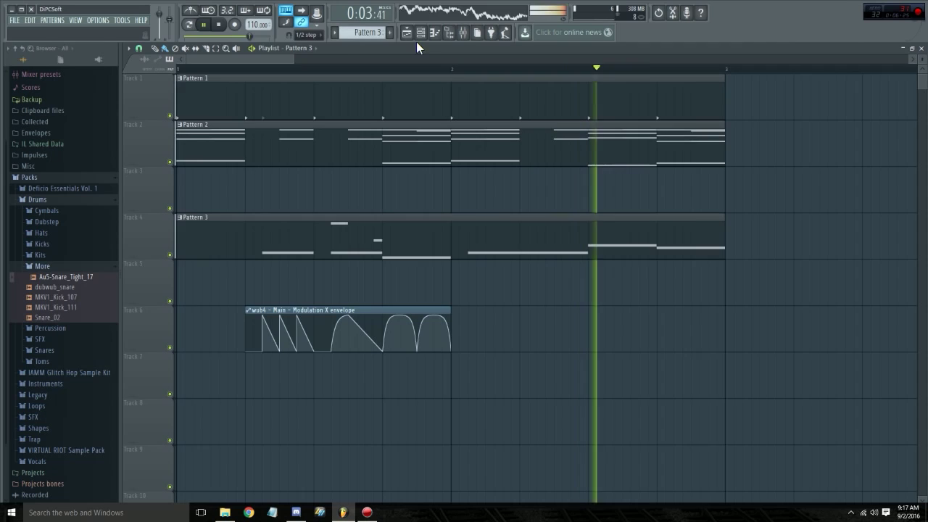
Step: Extend the wub4 Modulation X automation through the first half of bar 2 with steep falling ramps and rounded full-height peaks, and play it back
mouse_move(470, 317)
mouse_down()
mouse_move(477, 365)
mouse_move(485, 351)
mouse_up()
right_click(536, 350)
right_click(536, 316)
right_click(553, 351)
right_click(570, 315)
right_click(588, 351)
drag(561, 333, 561, 316)
click(205, 25)
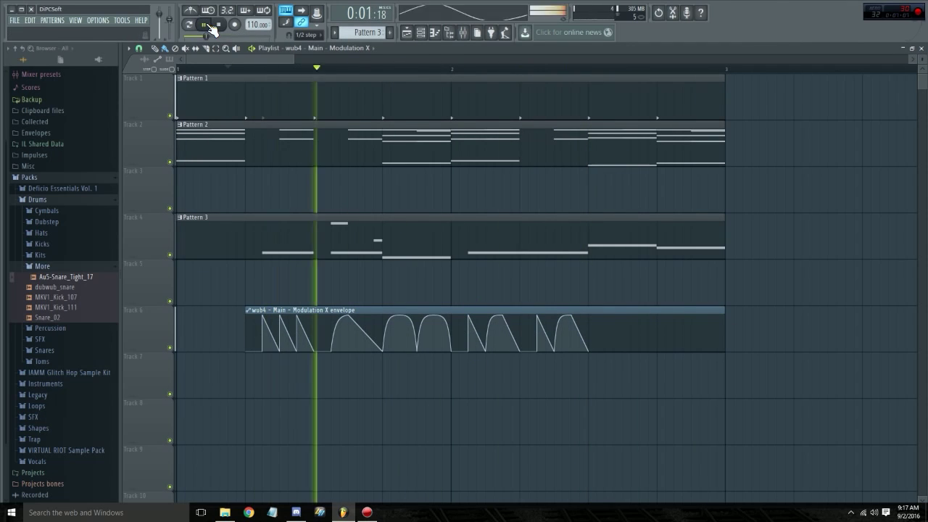
Step: Finish the second half of bar 2's Modulation X envelope with lower plateaus after the full peaks, and play back the result
drag(622, 335, 622, 351)
right_click(639, 329)
right_click(657, 351)
click(690, 351)
click(715, 339)
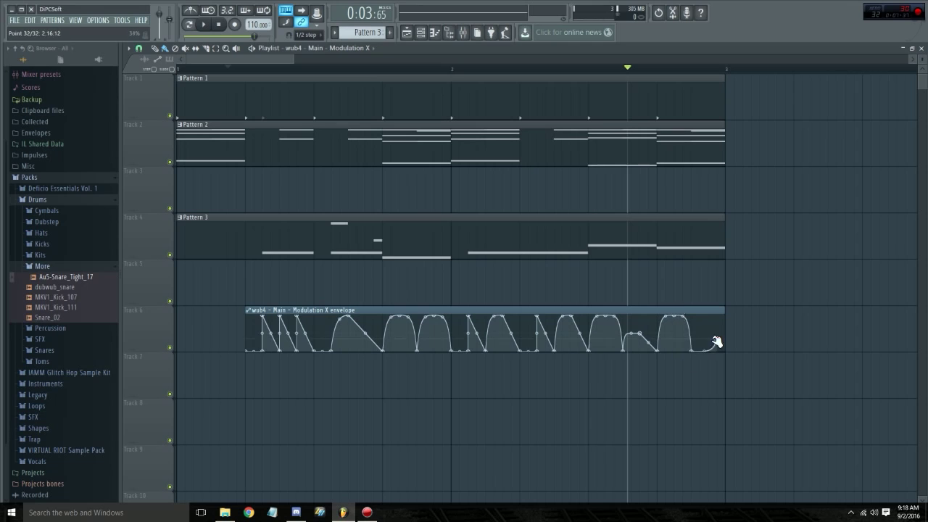
key(space)
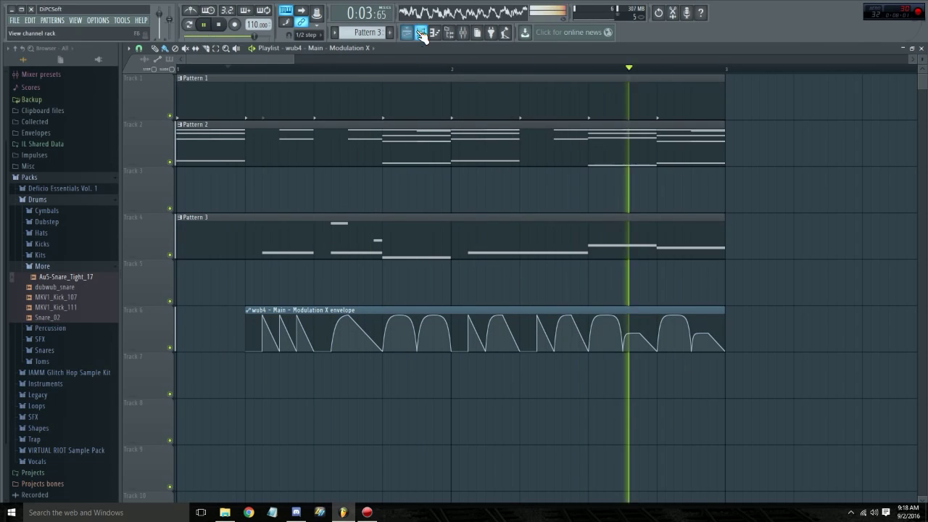
Step: Lower the pitch of the closing wub4 notes in the second half of bar 2
key(F6)
click(362, 259)
drag(490, 355, 490, 425)
Step: Open the Lead channel's piano roll and place descending D#5, D5, C5 and A#4 notes from 1:06:00 in bar 1
key(F6)
right_click(264, 245)
click(286, 255)
click(293, 325)
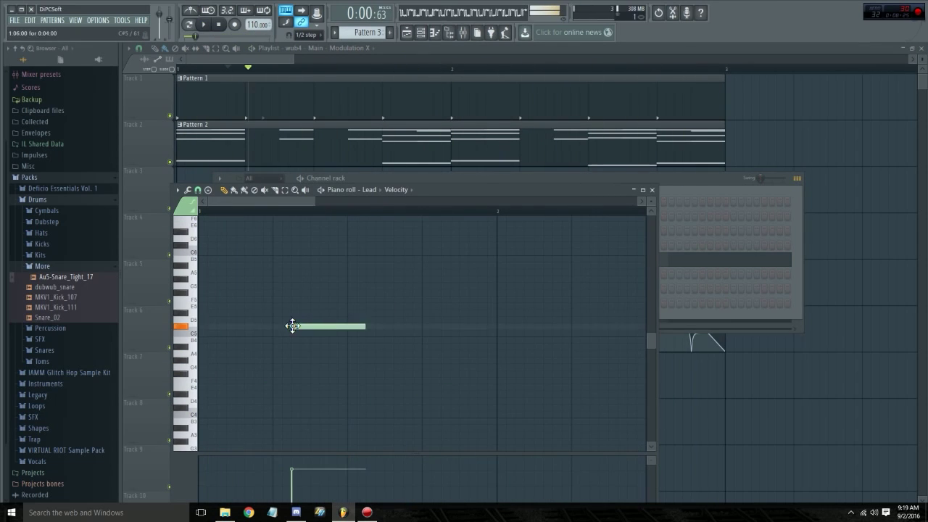
key(space)
drag(364, 313, 365, 333)
click(369, 333)
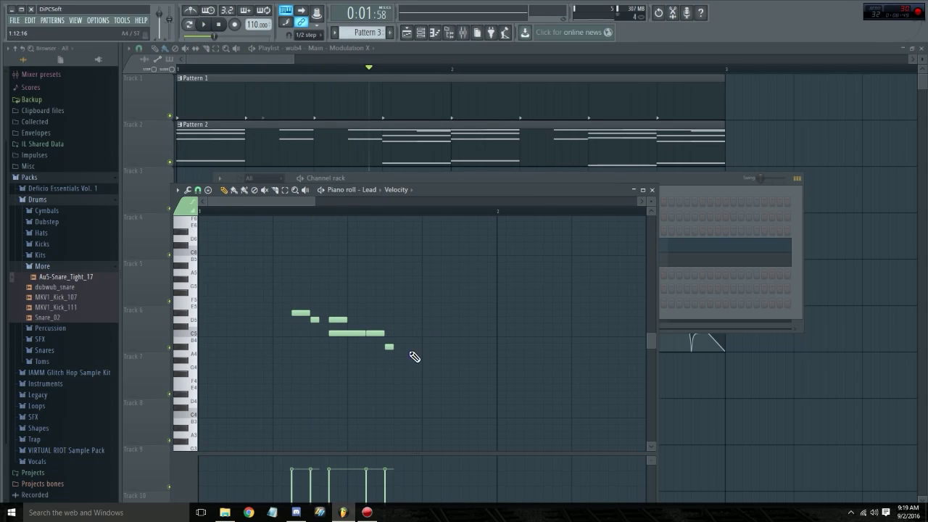
Step: Complete bar 1 of the Lead melody with a short C5 followed by D#4, F4 and G4 notes, and audition it
click(407, 333)
click(426, 394)
double_click(427, 380)
click(512, 309)
click(464, 367)
key(space)
Step: Start bar 2 of the Lead melody with rising D#4, F4 and G4 notes followed by another F4, and play it back
drag(290, 201, 316, 200)
click(484, 394)
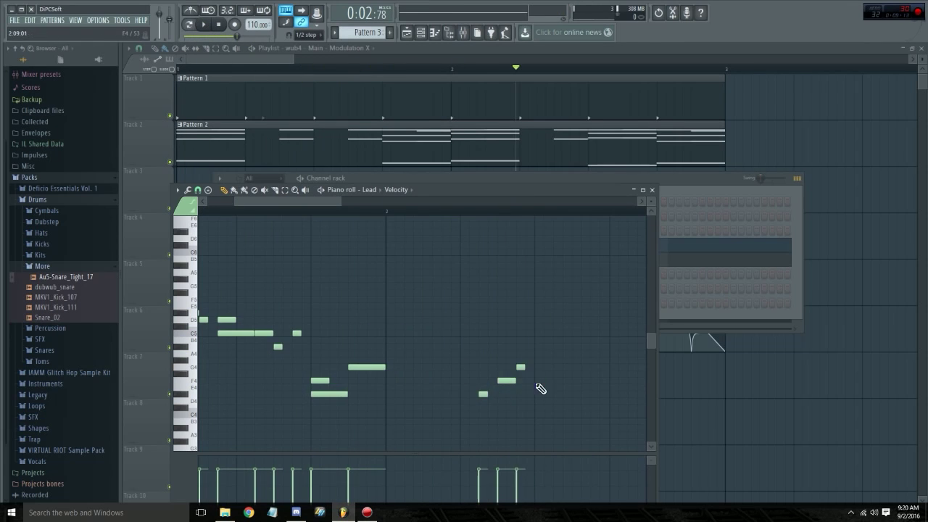
click(537, 382)
key(space)
Step: Continue the Lead melody in the second half of bar 2 with D#4, G4 and F4 notes, and listen to it
drag(250, 201, 290, 201)
click(394, 394)
key(space)
click(412, 367)
click(432, 380)
click(432, 367)
key(space)
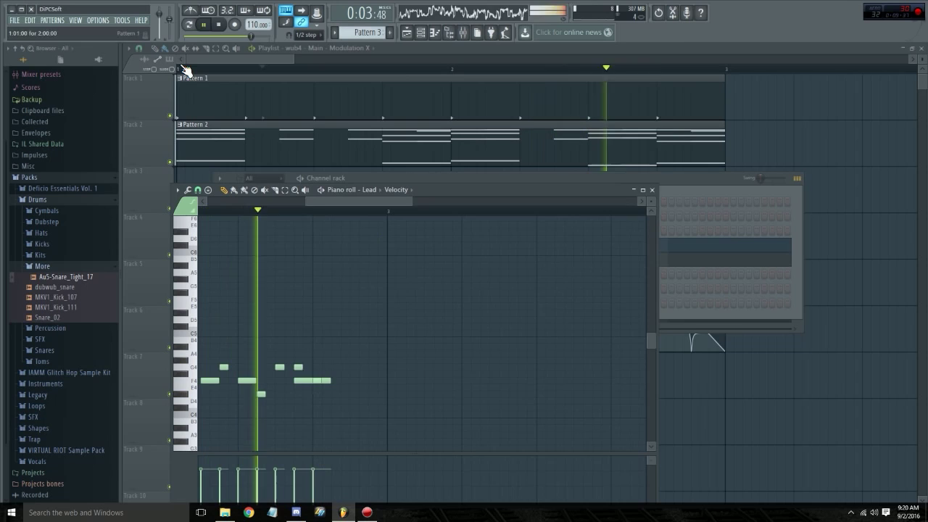
Step: Finish bar 2 of the Lead melody by lengthening the last F4 and adding D#4 and C4 notes
key(space)
drag(330, 381, 350, 380)
click(354, 393)
click(372, 415)
key(space)
Step: Vary the Lead melody in bar 4 with a descending run of C6, A#5, G5, F5 and D#5 notes
drag(314, 200, 417, 201)
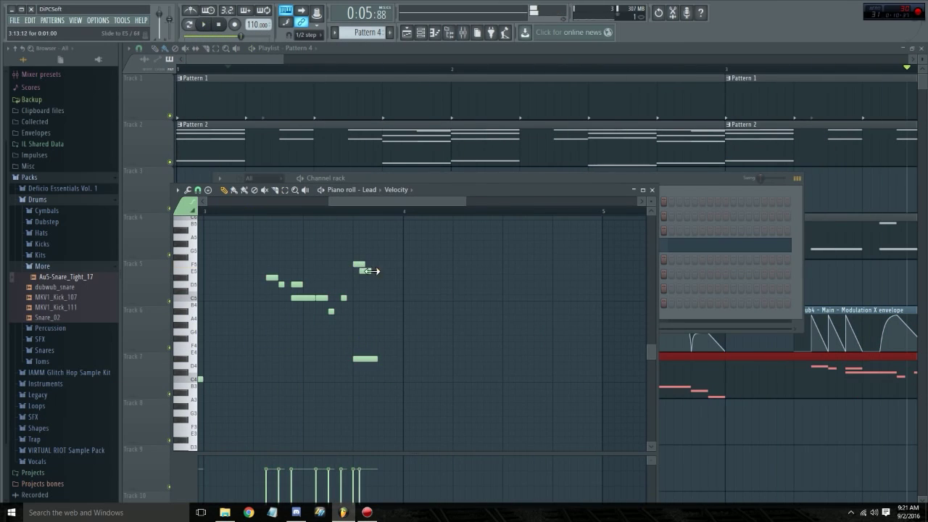
click(203, 25)
scroll(454, 240, up, 2)
click(454, 240)
drag(475, 237, 465, 237)
drag(458, 237, 467, 257)
click(480, 271)
click(493, 292)
click(517, 315)
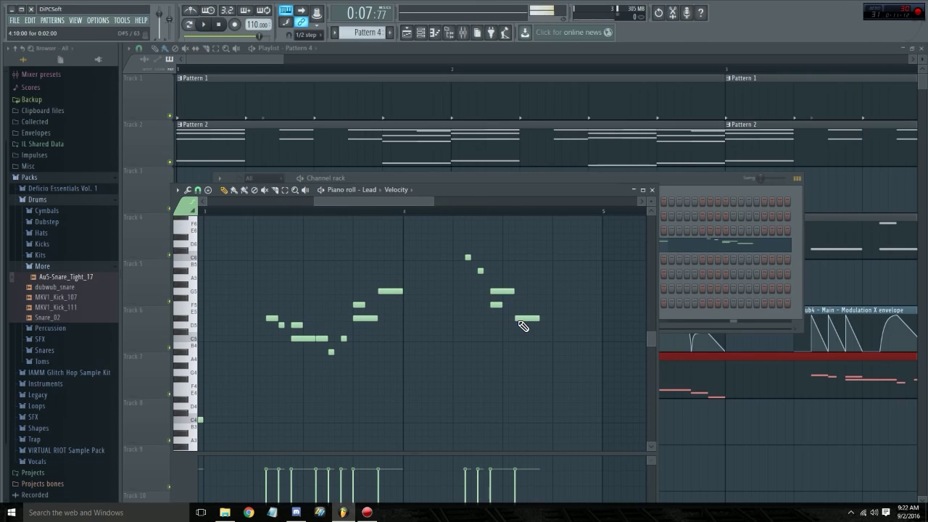
Step: End bar 4 of the Lead melody with D5, A#4 and C5 notes, and play back the phrase
click(519, 324)
click(544, 352)
click(581, 338)
key(space)
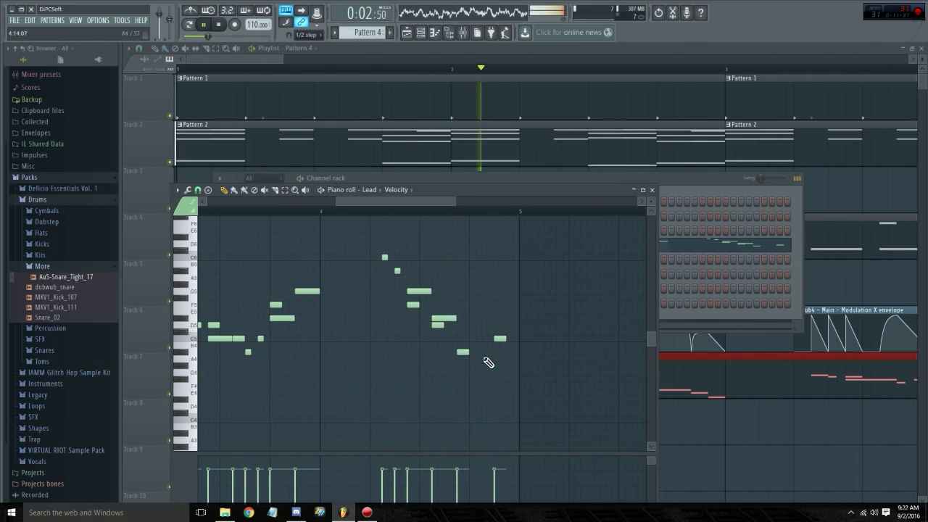
key(F6)
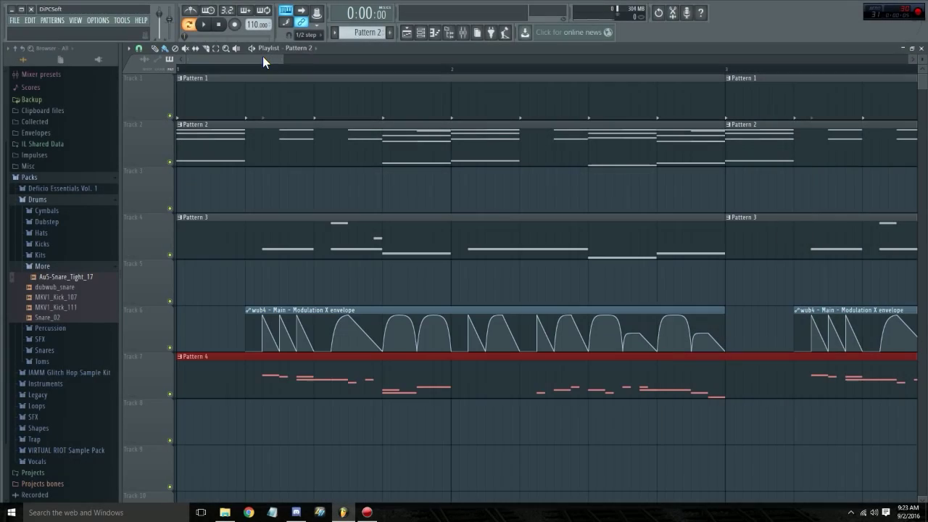
Step: Review the four-bar playlist arrangement, the channel rack and the effects on mixer track Insert 1
drag(280, 57, 338, 77)
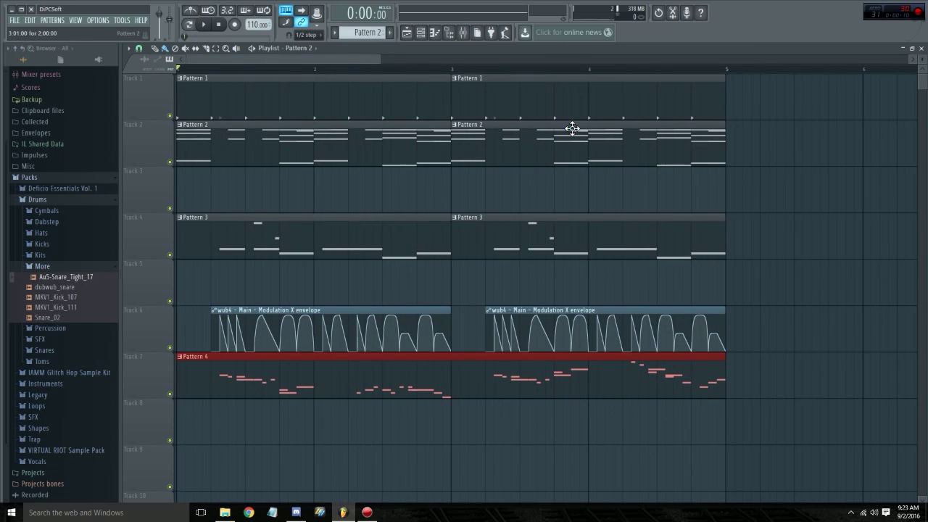
click(420, 33)
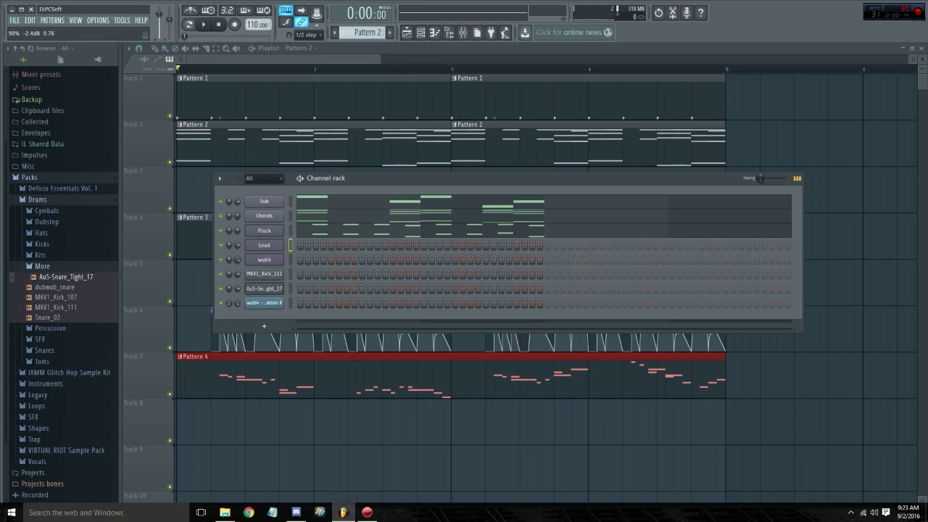
drag(258, 70, 241, 68)
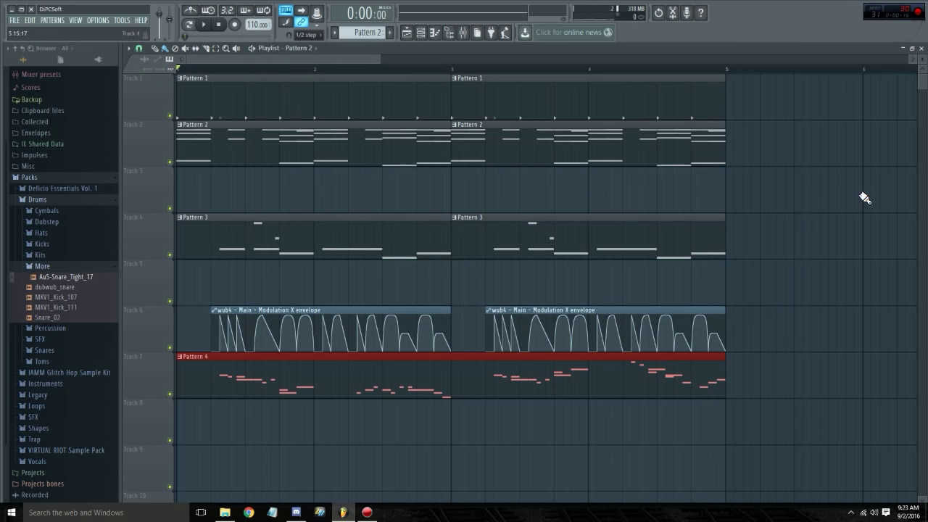
click(462, 32)
click(468, 119)
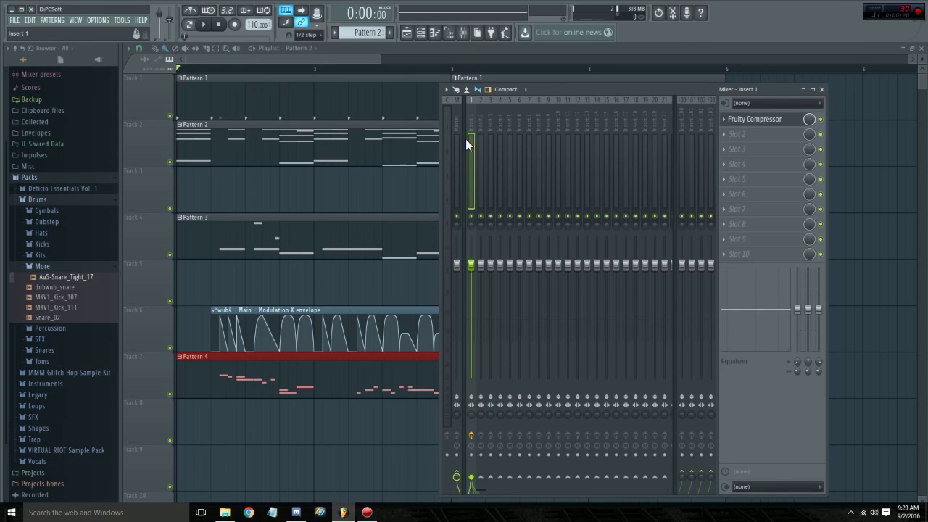
Step: Return the playhead to the start and play back the complete four-bar arrangement
click(373, 68)
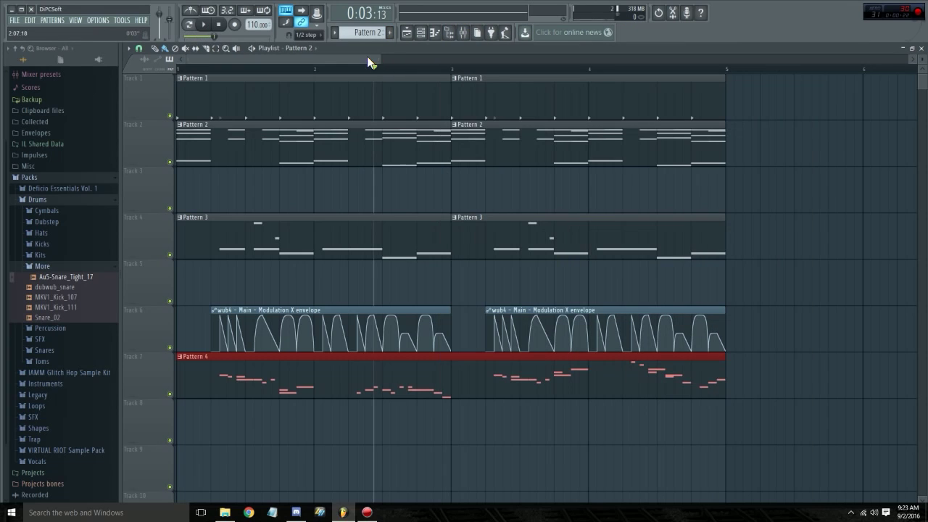
drag(331, 72, 158, 64)
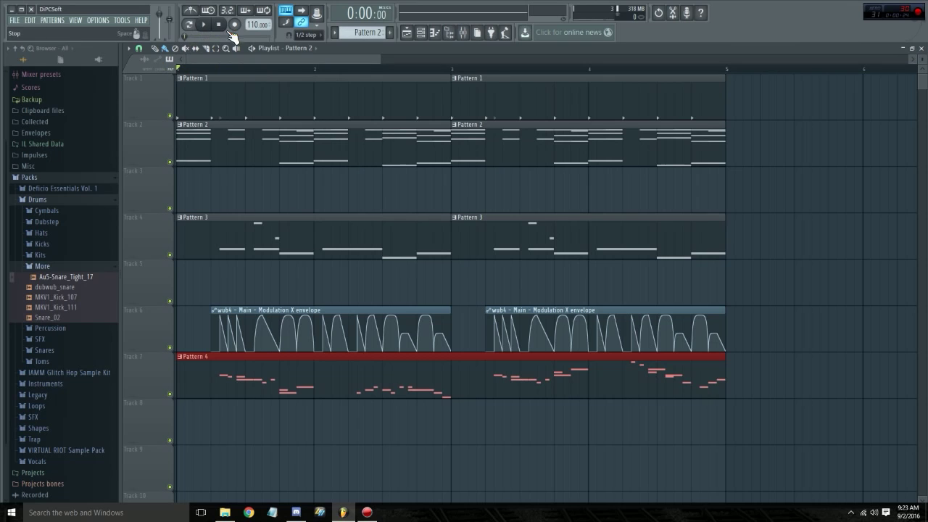
click(204, 25)
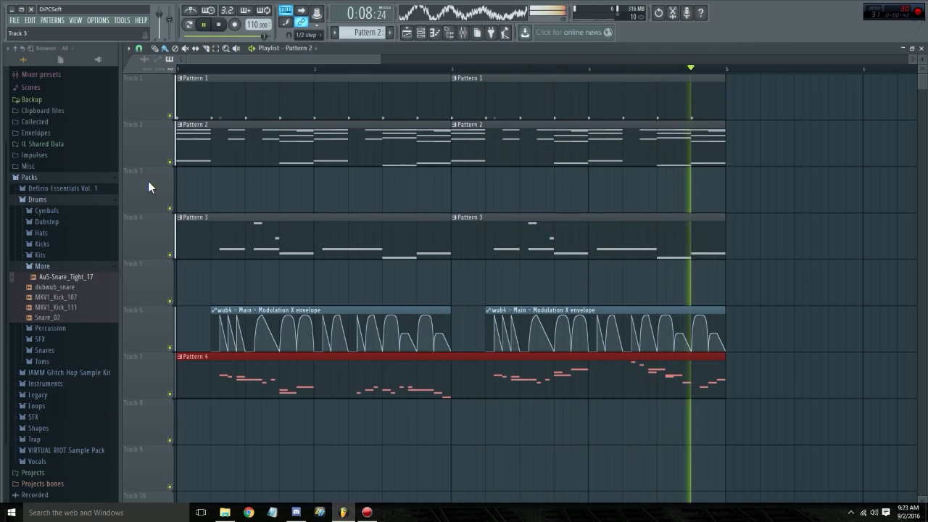
click(215, 27)
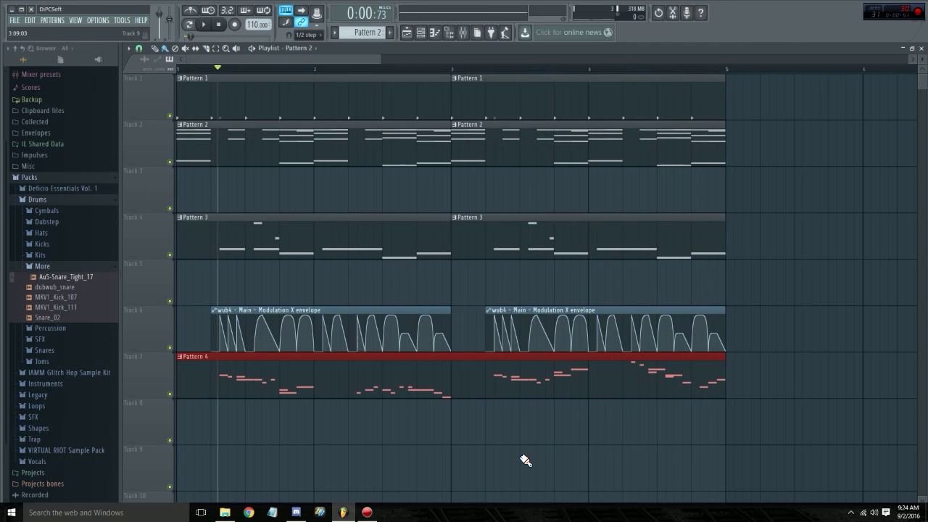